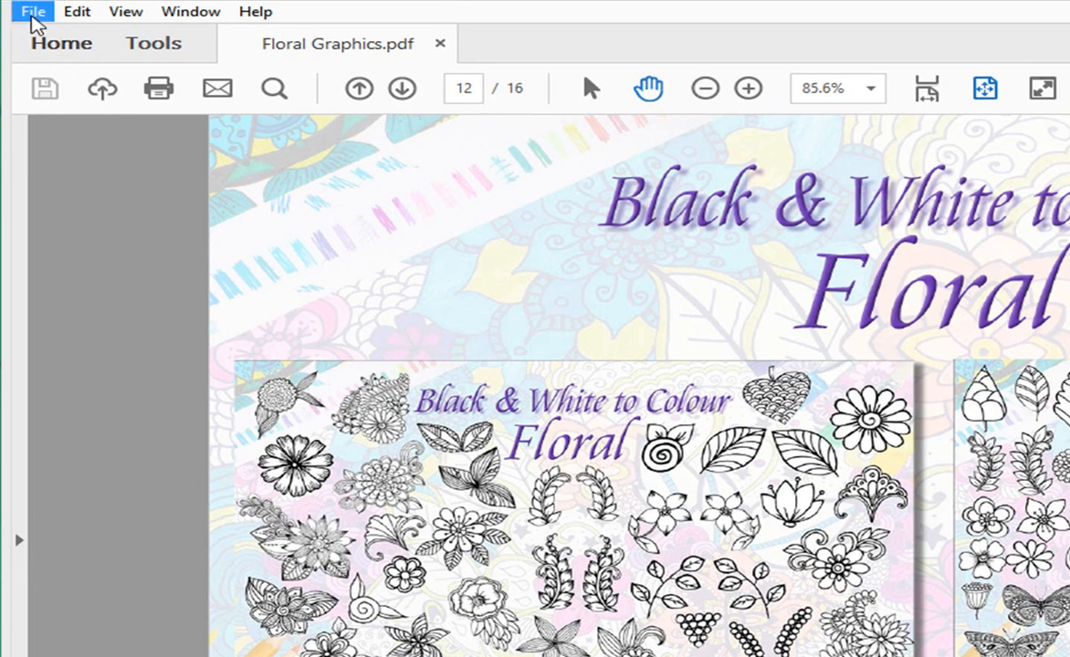
Open Print page port.pdf from the Black and White to Colour Florals folder
left_click(33, 12)
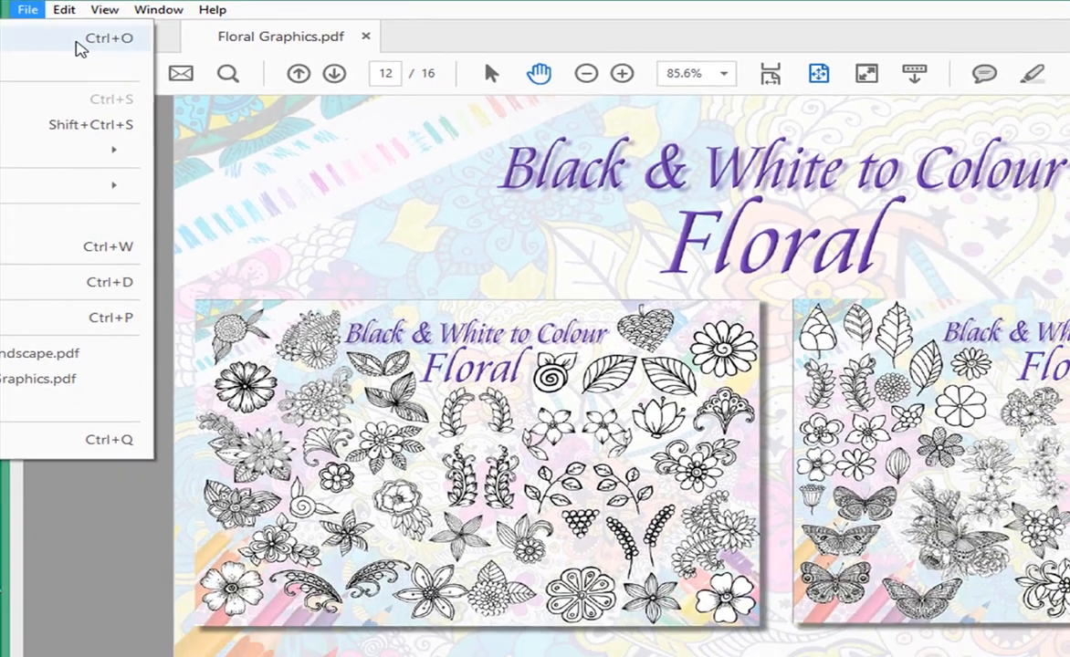
left_click(78, 45)
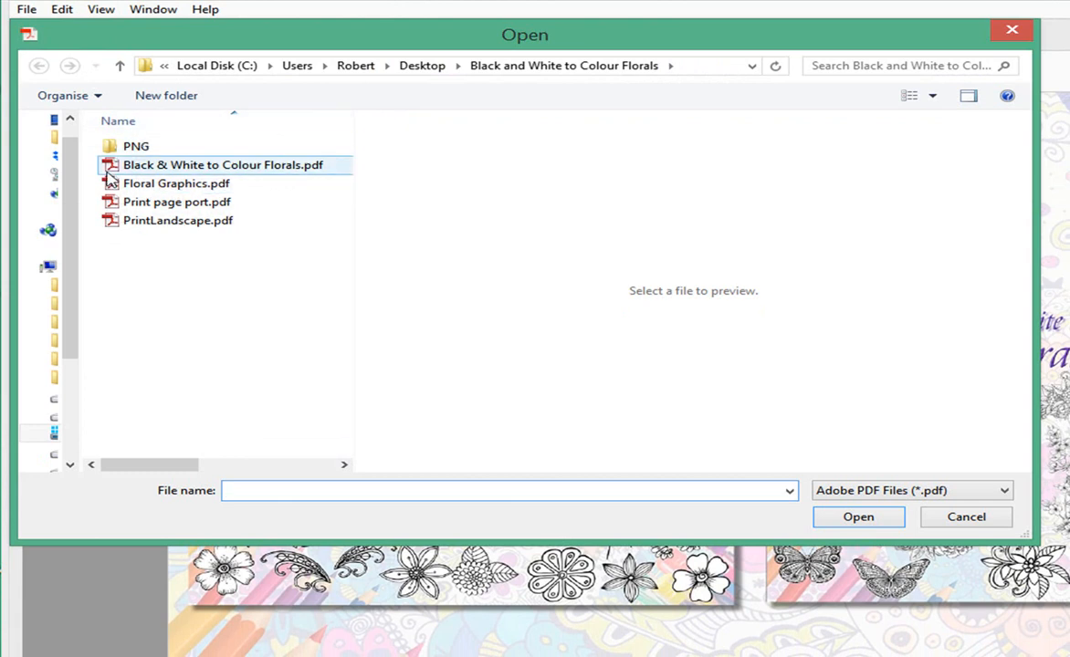
left_click(142, 210)
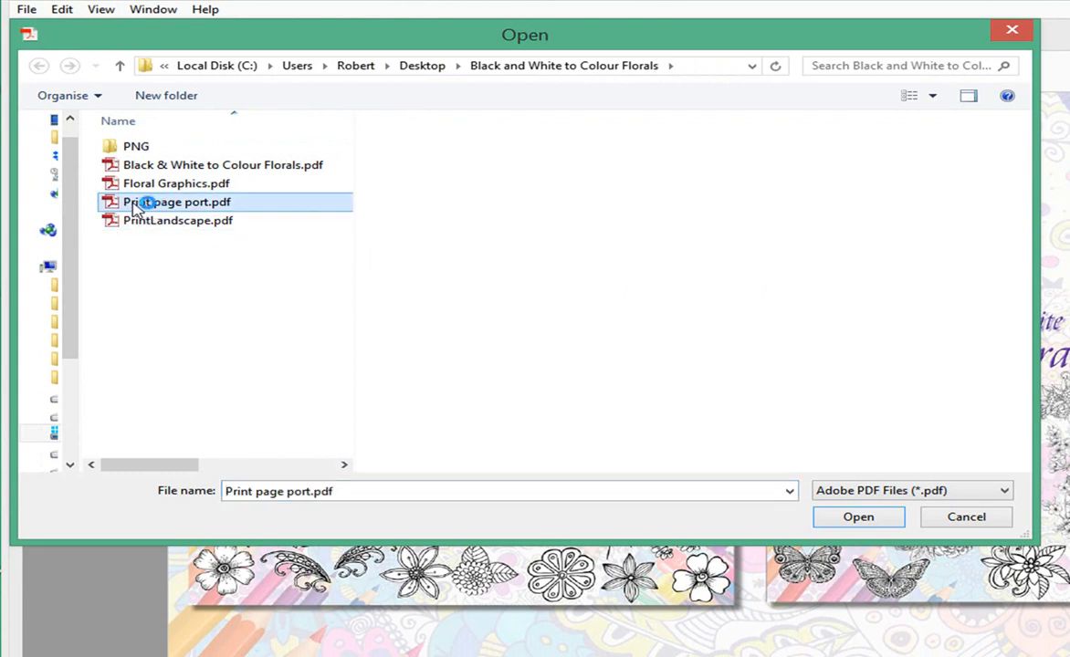
left_click(135, 203)
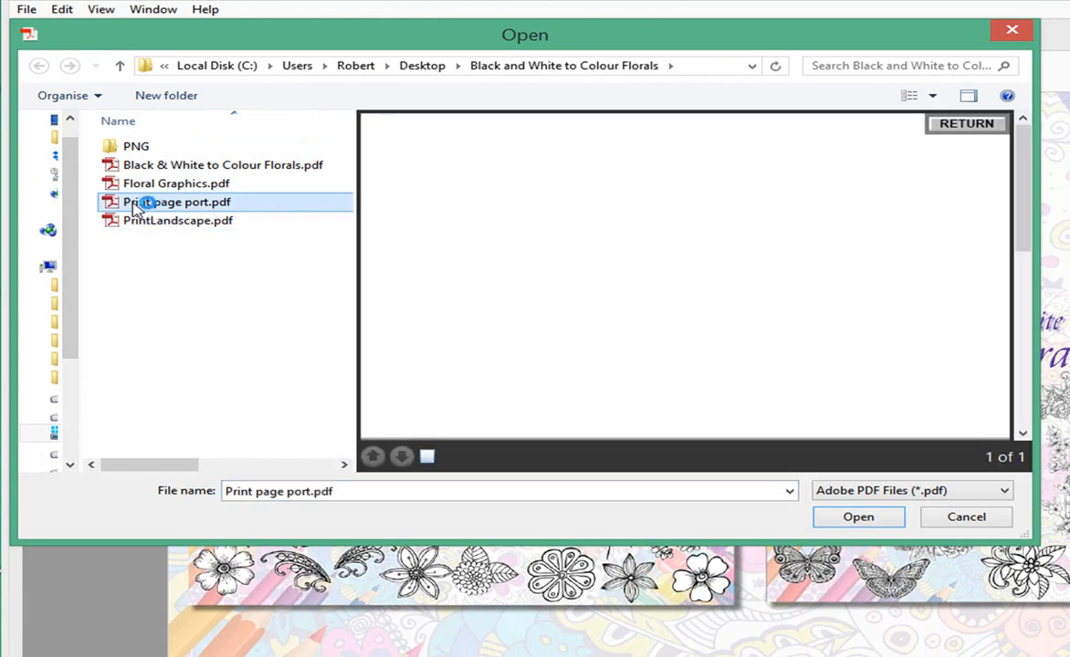
left_click(866, 518)
left_click(860, 516)
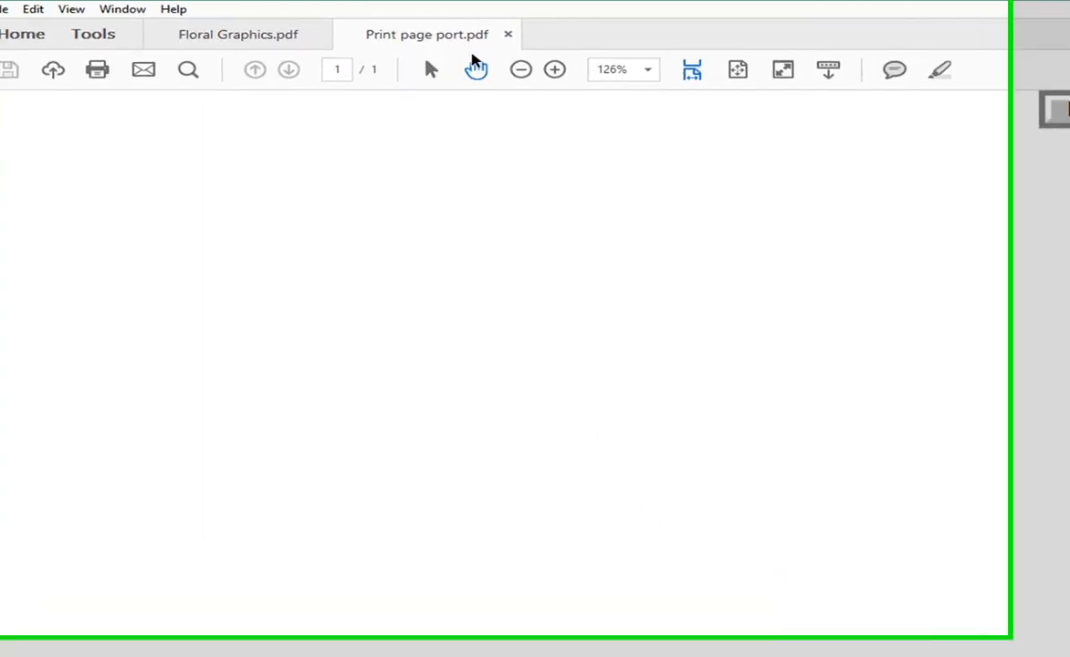
left_click(567, 73)
left_click(567, 73)
left_click(567, 73)
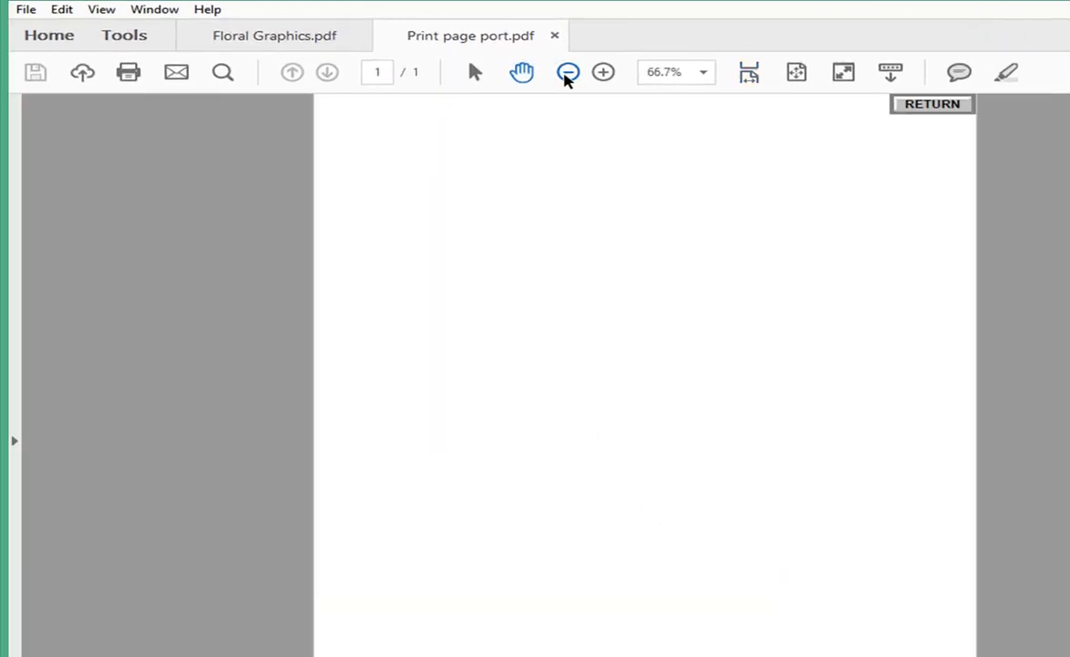
left_click(567, 73)
left_click(567, 73)
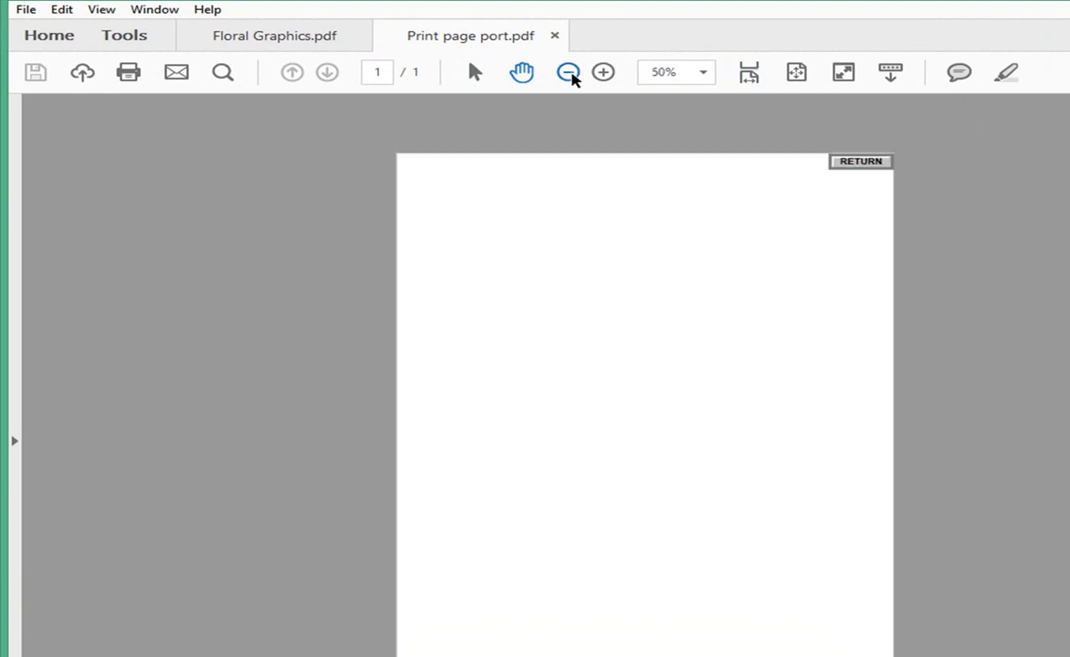
left_click(602, 73)
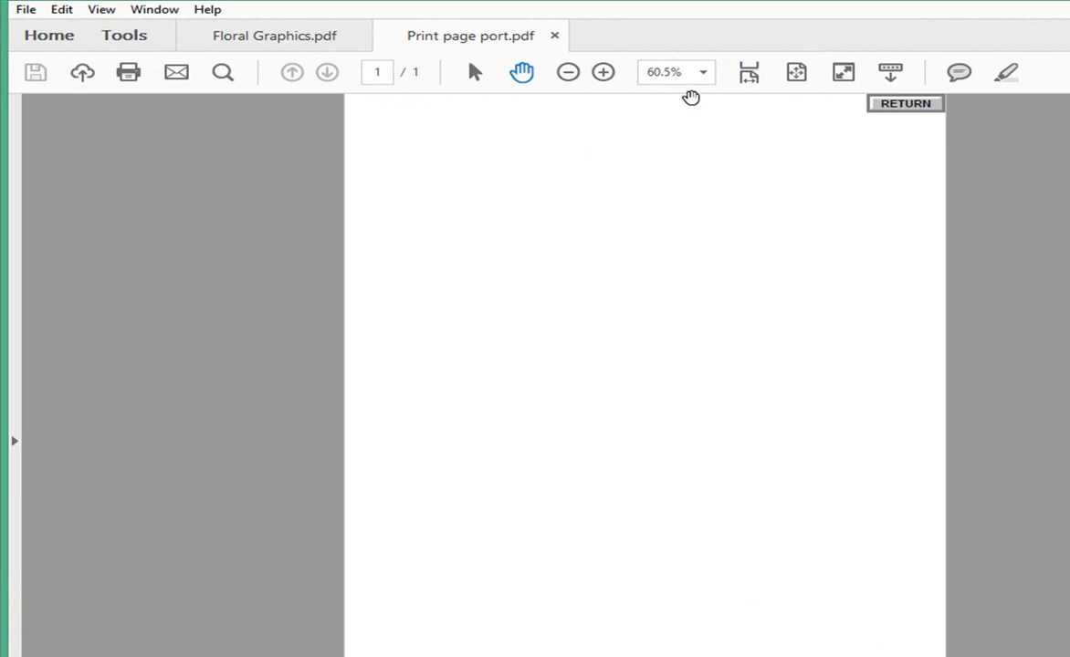
Copy the butterfly-with-flowers graphic from page 14 of Floral Graphics.pdf
left_click(290, 40)
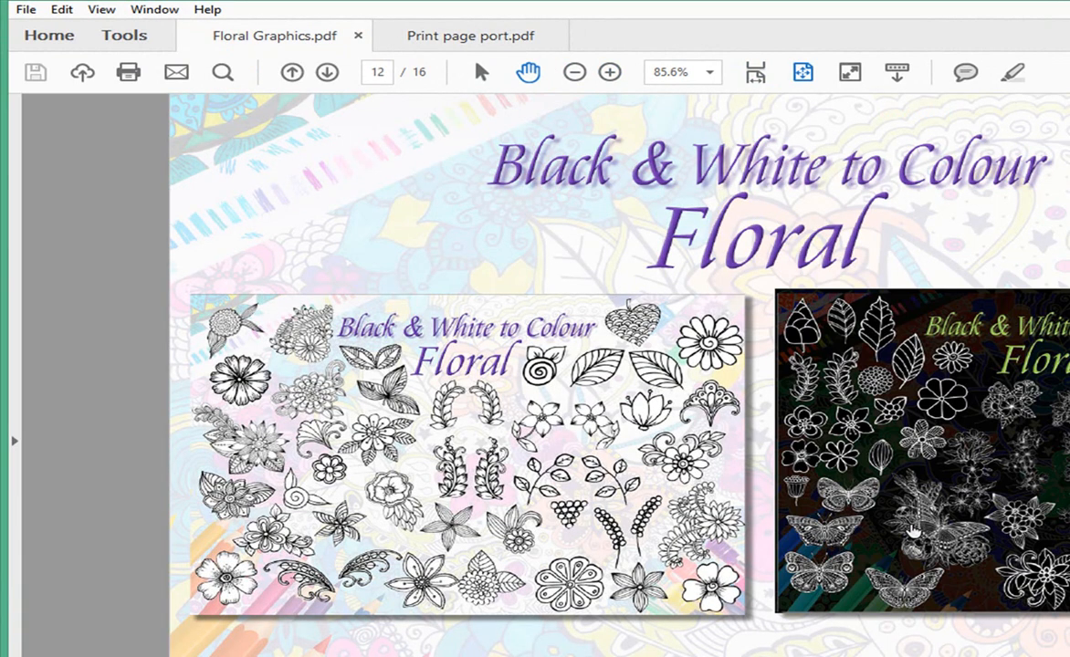
left_click(910, 530)
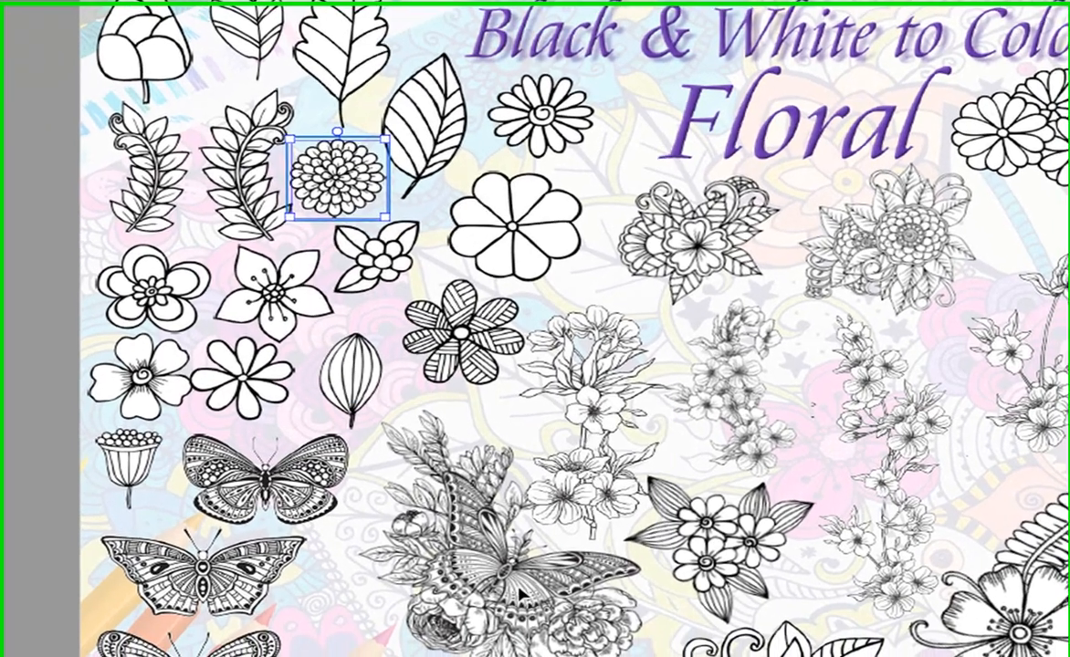
left_click(520, 594)
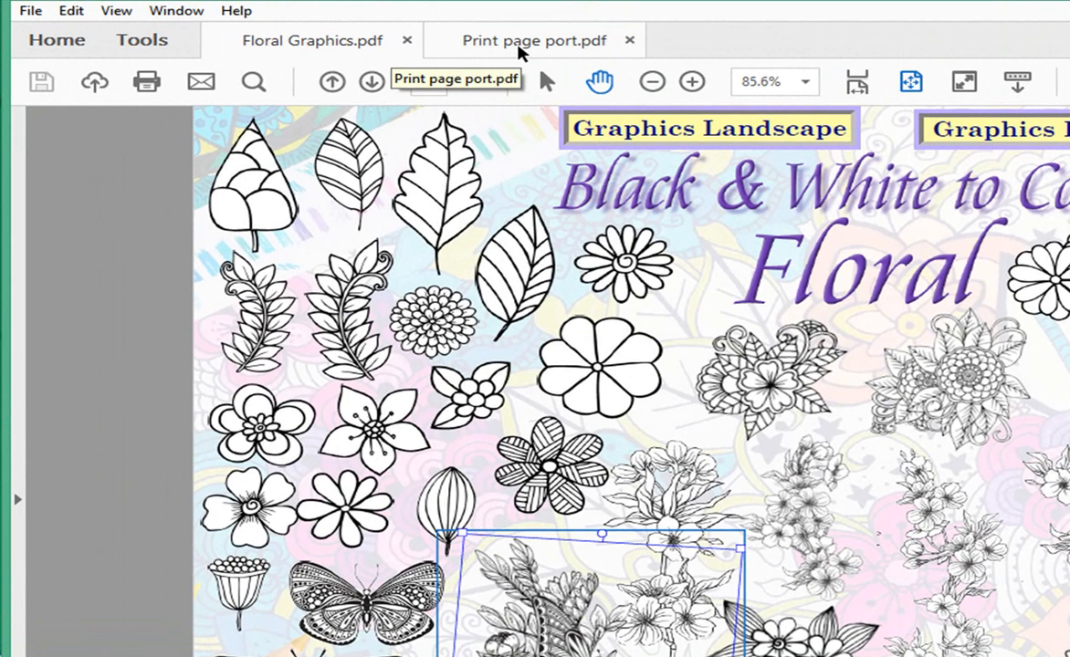
Paste the butterfly-with-flowers graphic onto the blank page of Print page port.pdf, move it up and to the left, and enlarge it
left_click(517, 52)
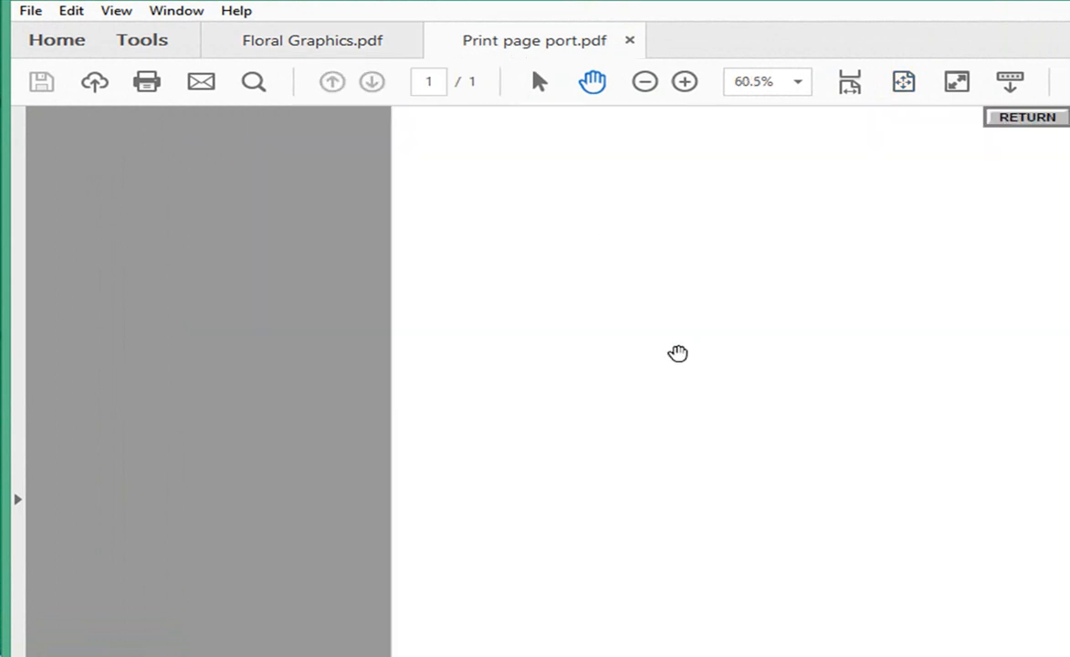
key("ctrl+v")
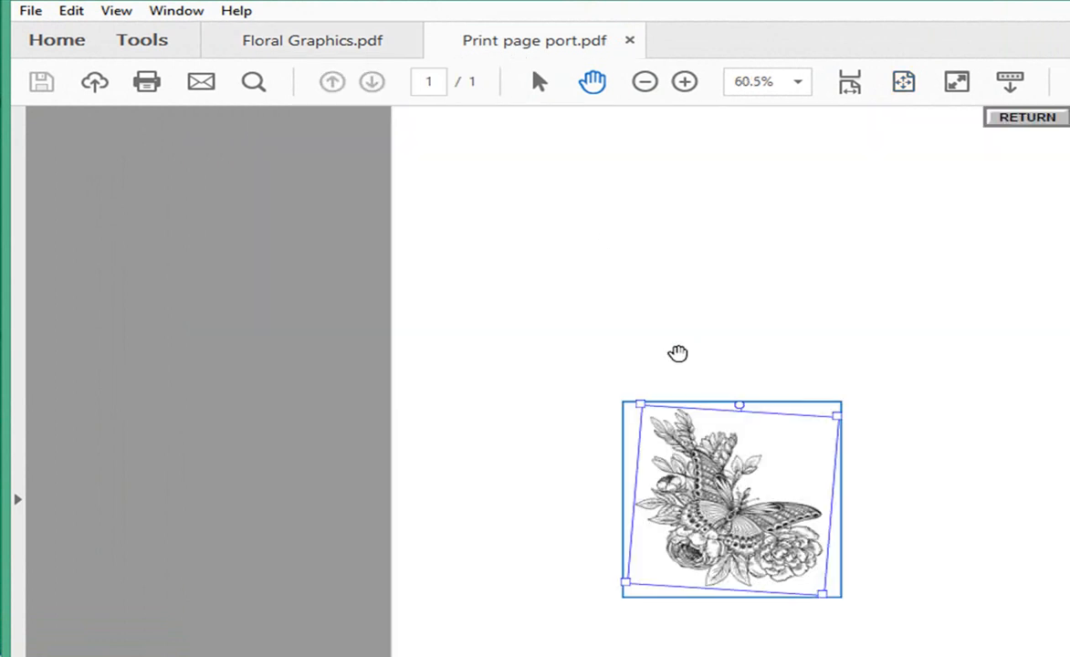
left_click(914, 561)
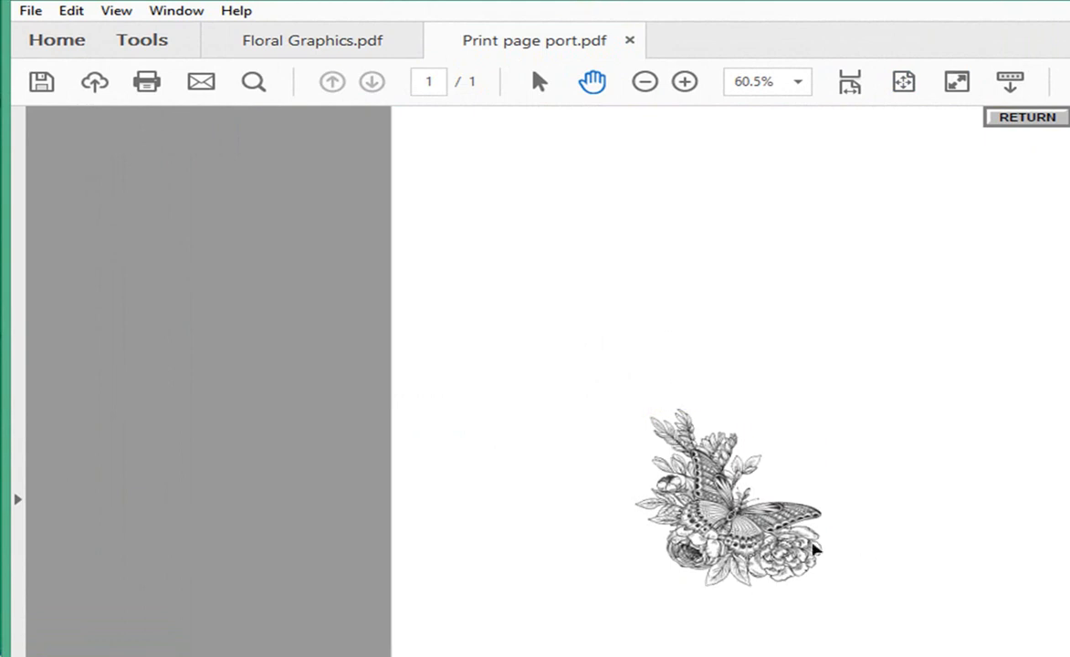
left_click_drag(777, 534, 672, 390)
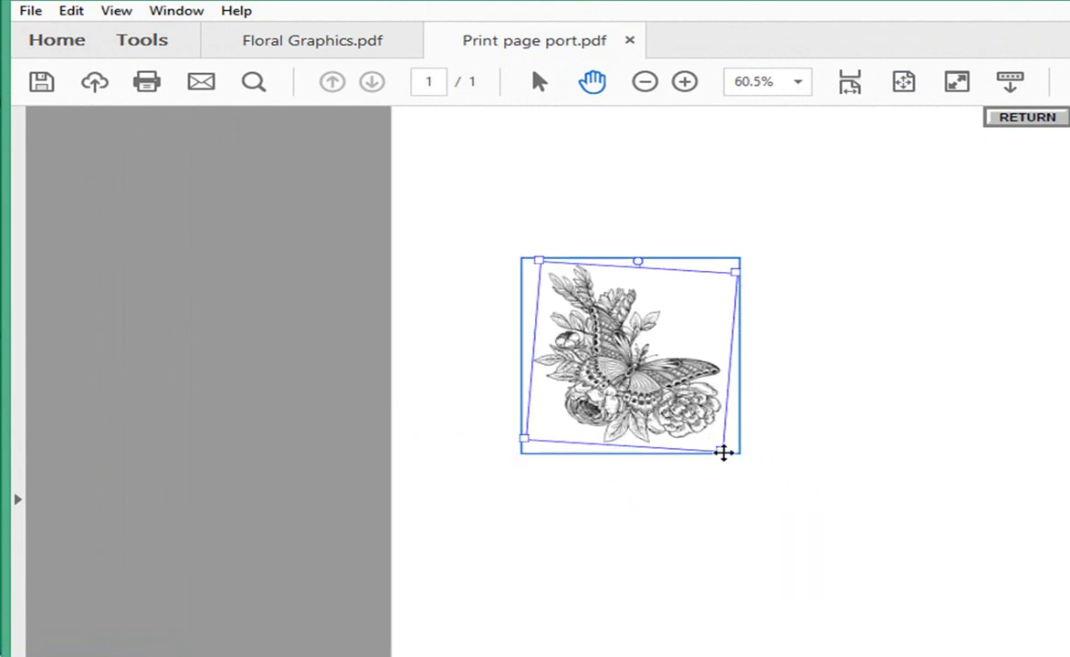
left_click_drag(737, 475, 858, 559)
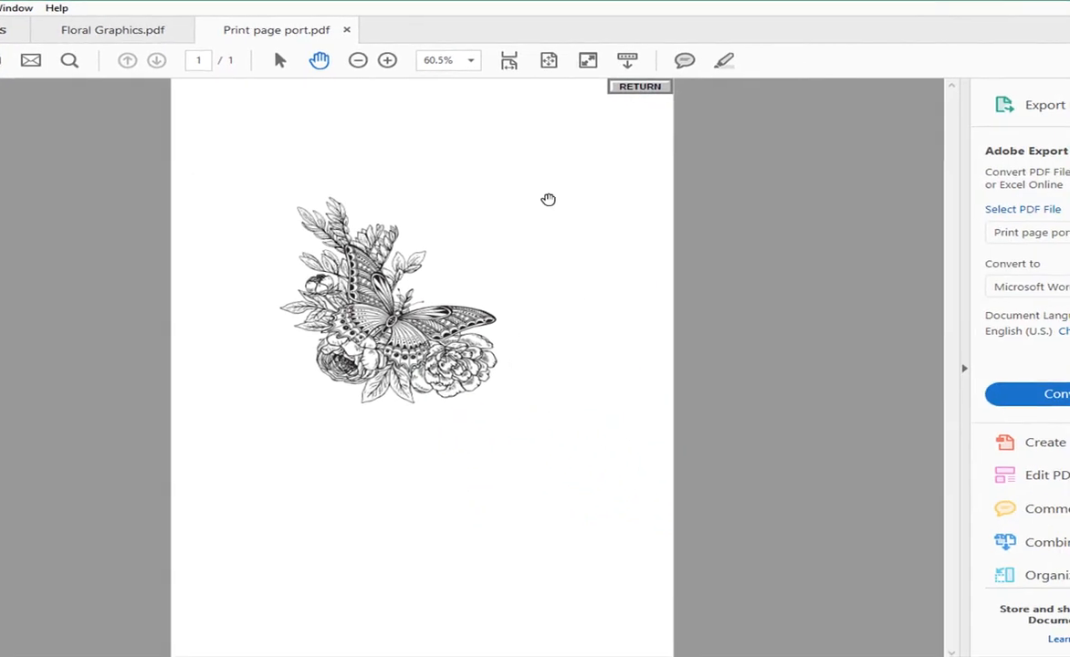
Copy the lowest single butterfly beneath the bouquet in Floral Graphics.pdf onto the print page and enlarge it over the bouquet's lower right
left_click(125, 37)
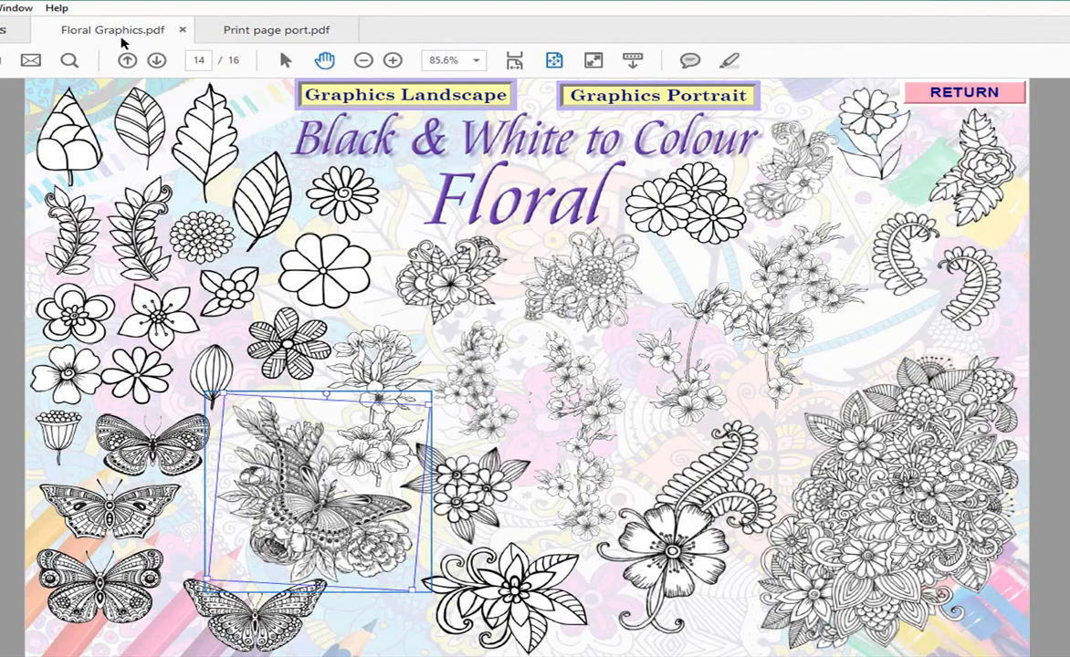
left_click(219, 589)
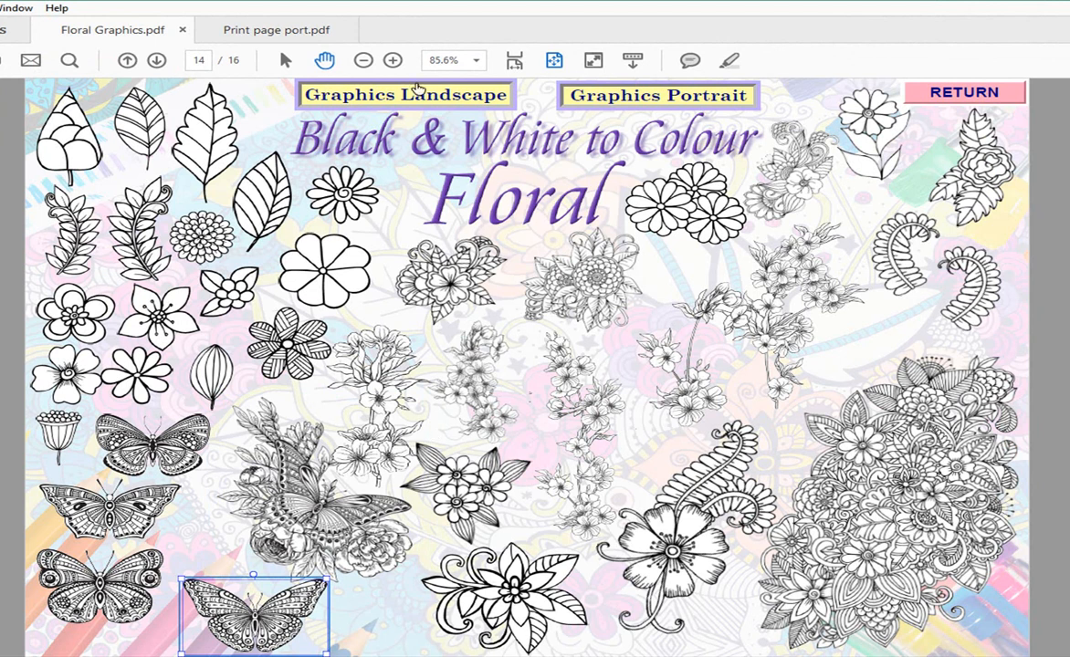
left_click(286, 35)
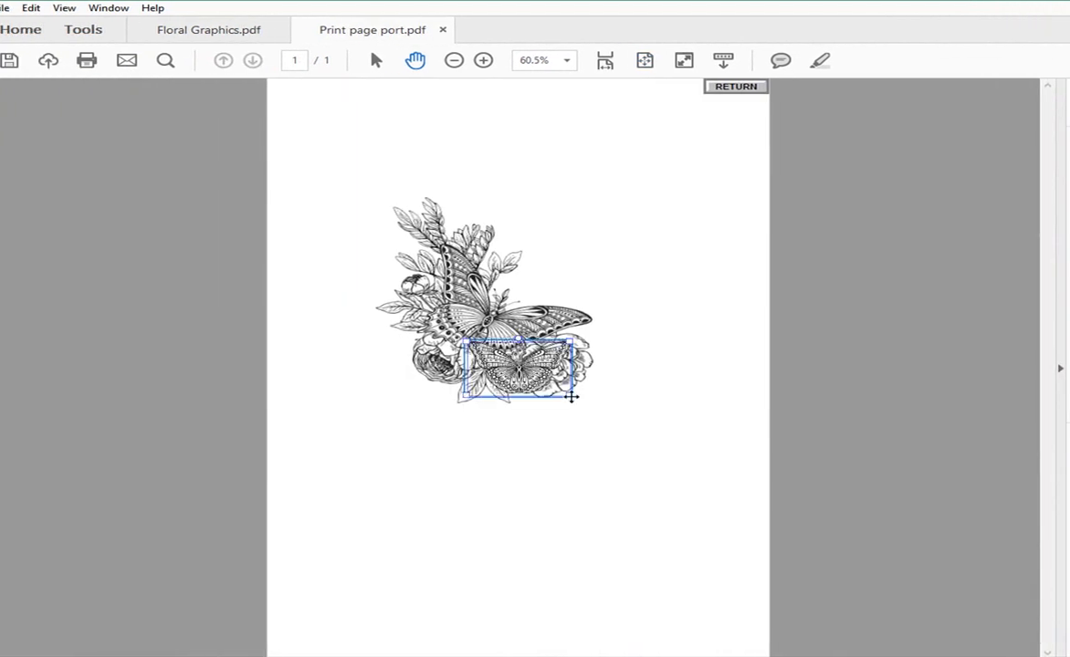
mouse_move(573, 398)
left_mouse_down()
mouse_move(686, 516)
mouse_move(584, 412)
left_mouse_up()
left_click(610, 243)
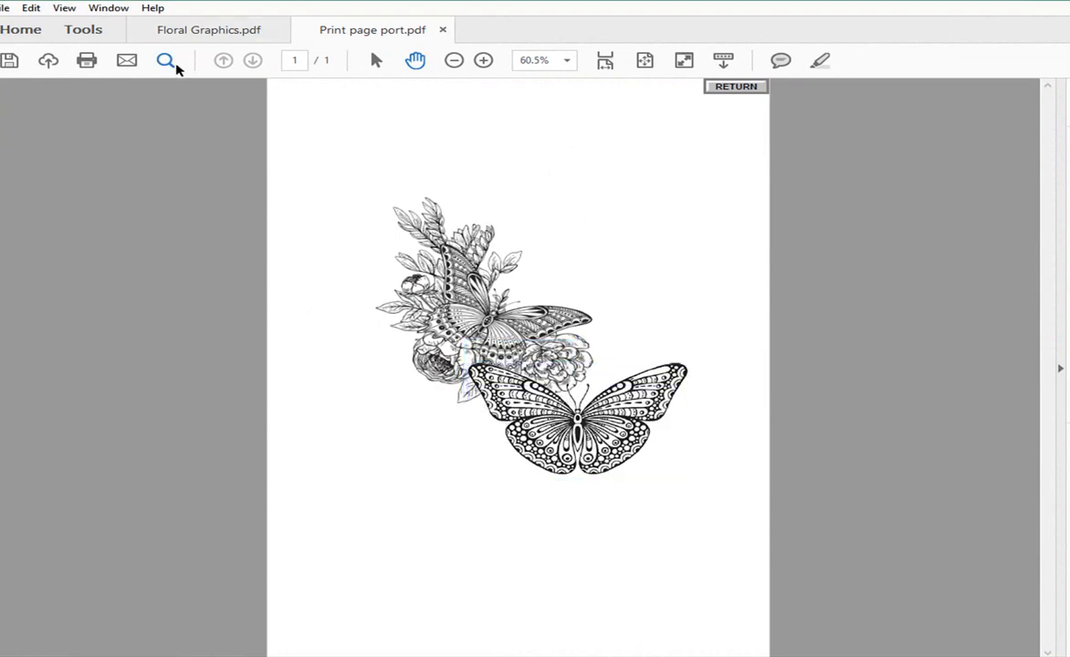
Return to page 12 of Floral Graphics.pdf and open Fantasy Graphics.pdf from the Black& White Fantasy folder
left_click(201, 31)
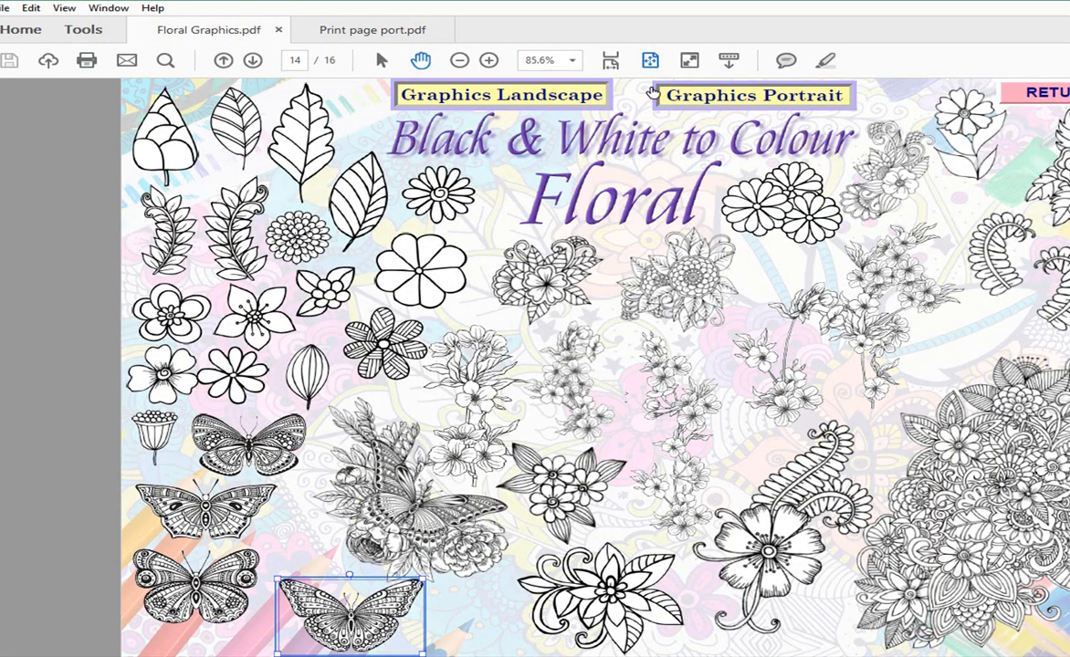
left_click(1023, 96)
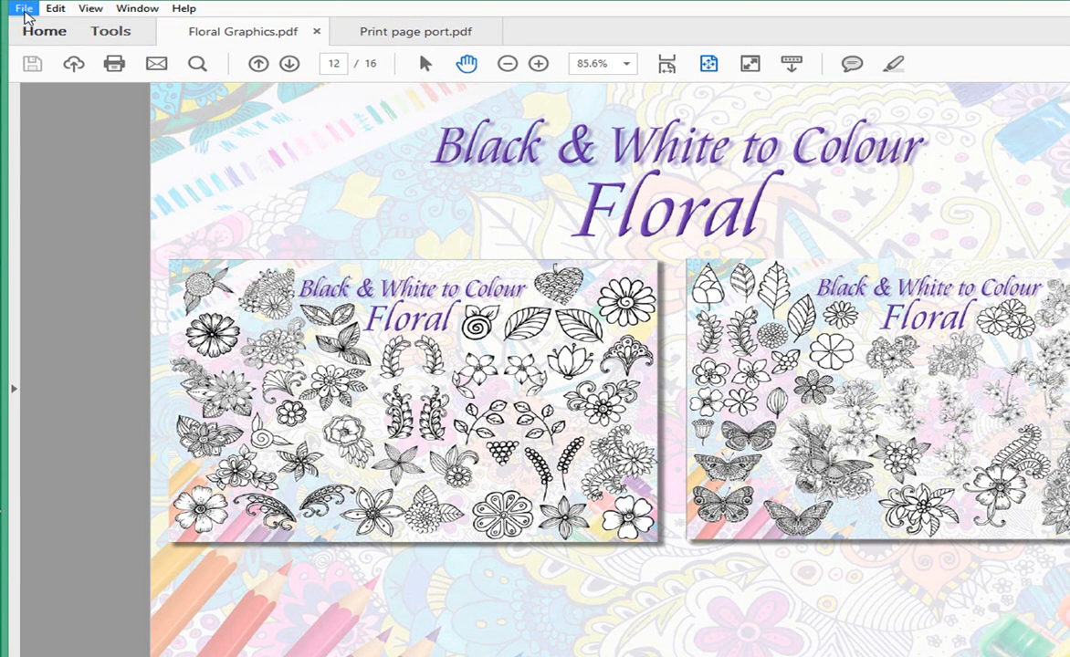
left_click(24, 11)
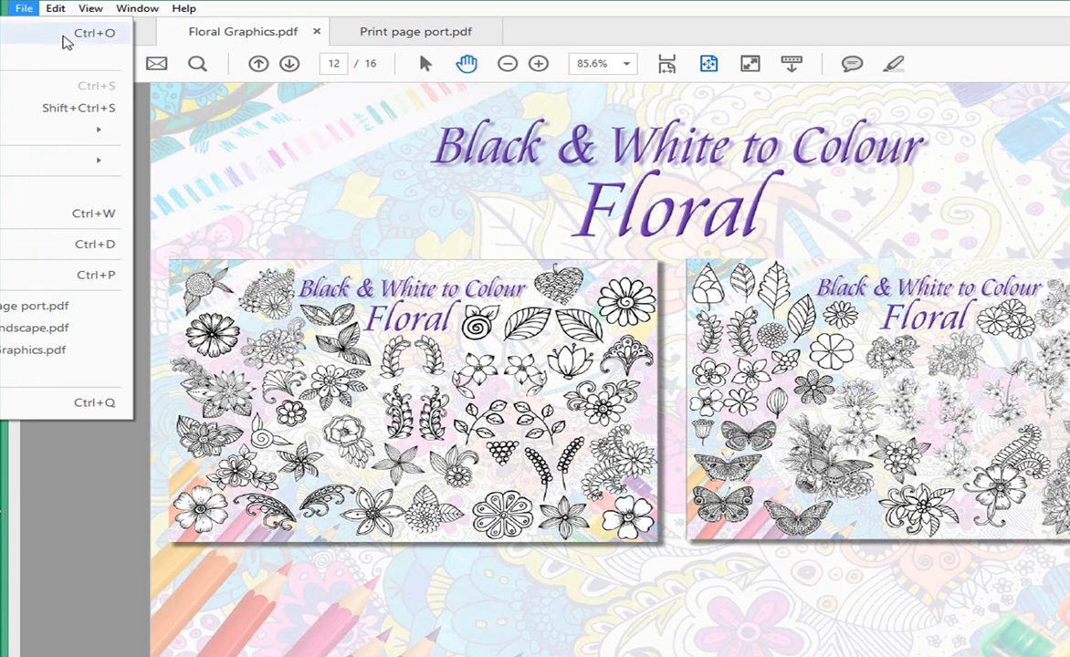
left_click(65, 36)
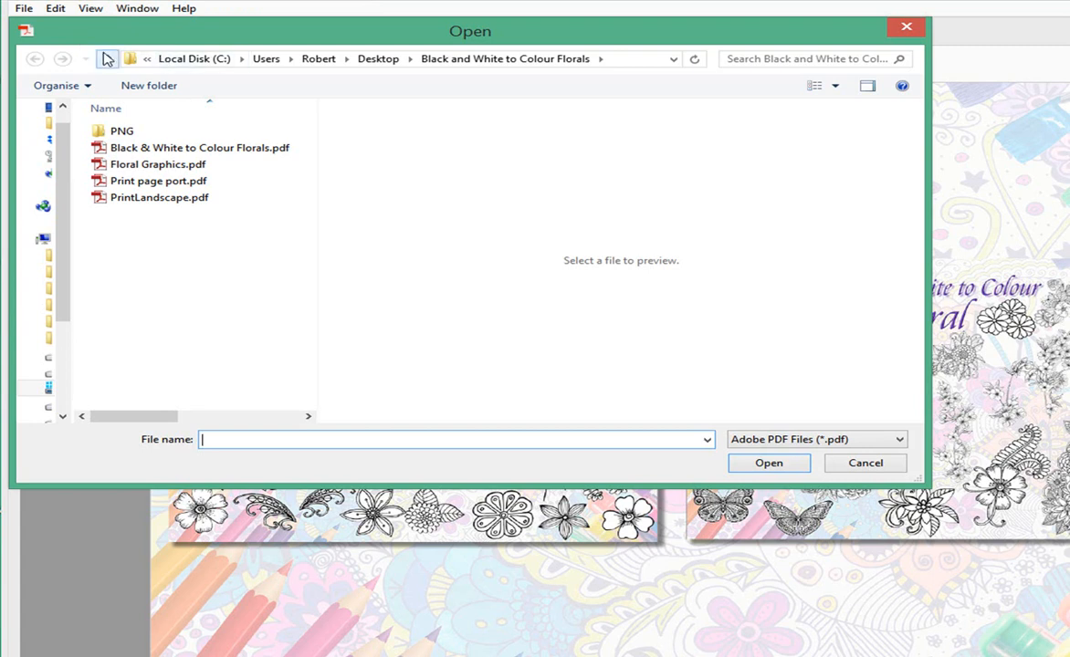
left_click(107, 58)
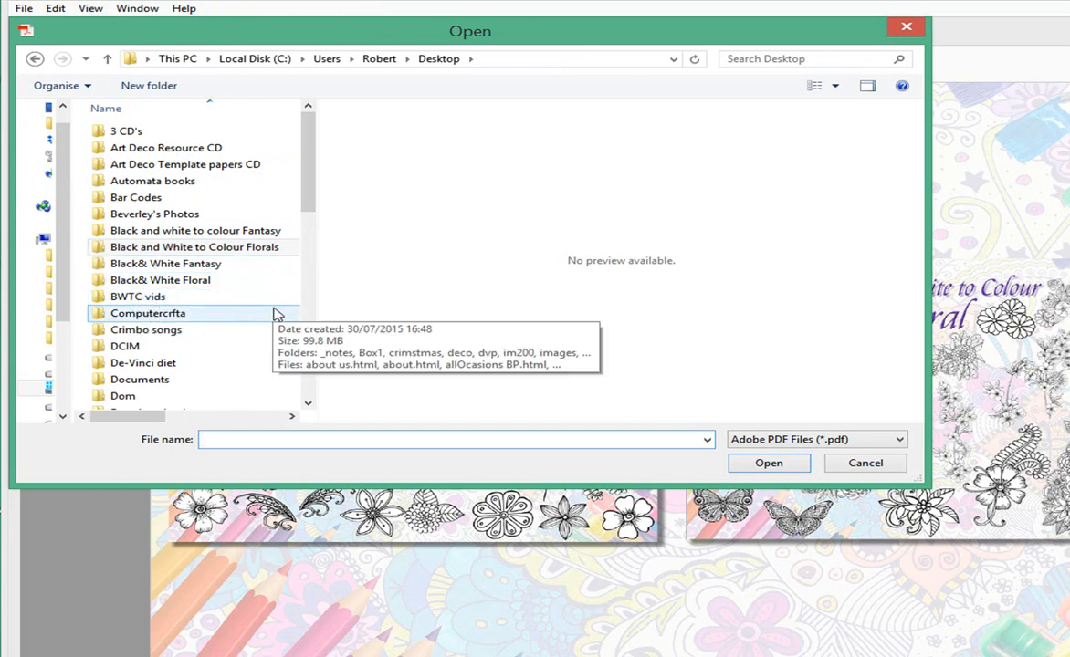
left_click(128, 265)
double_click(125, 265)
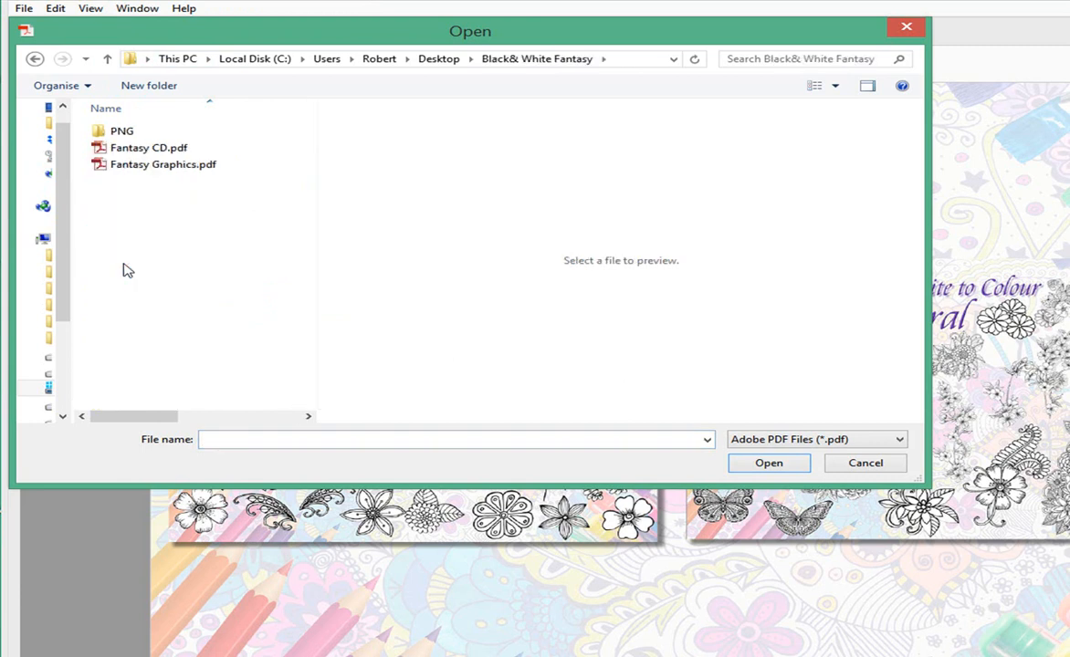
left_click(117, 167)
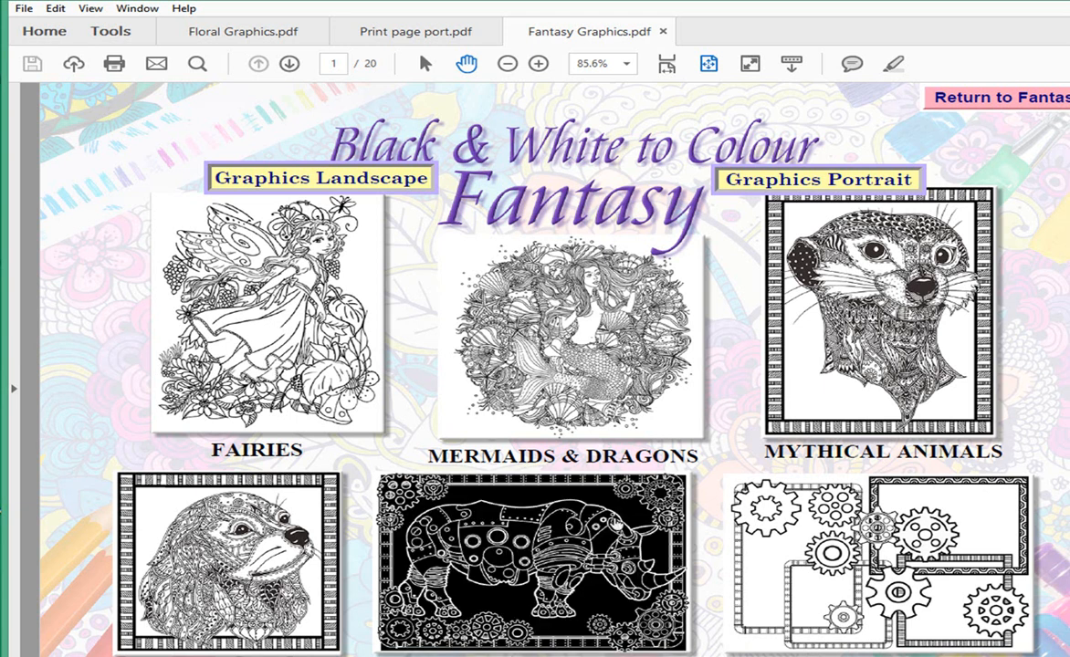
Copy the mechanical rhino graphic from Set 3 in Fantasy Graphics.pdf
left_click(625, 474)
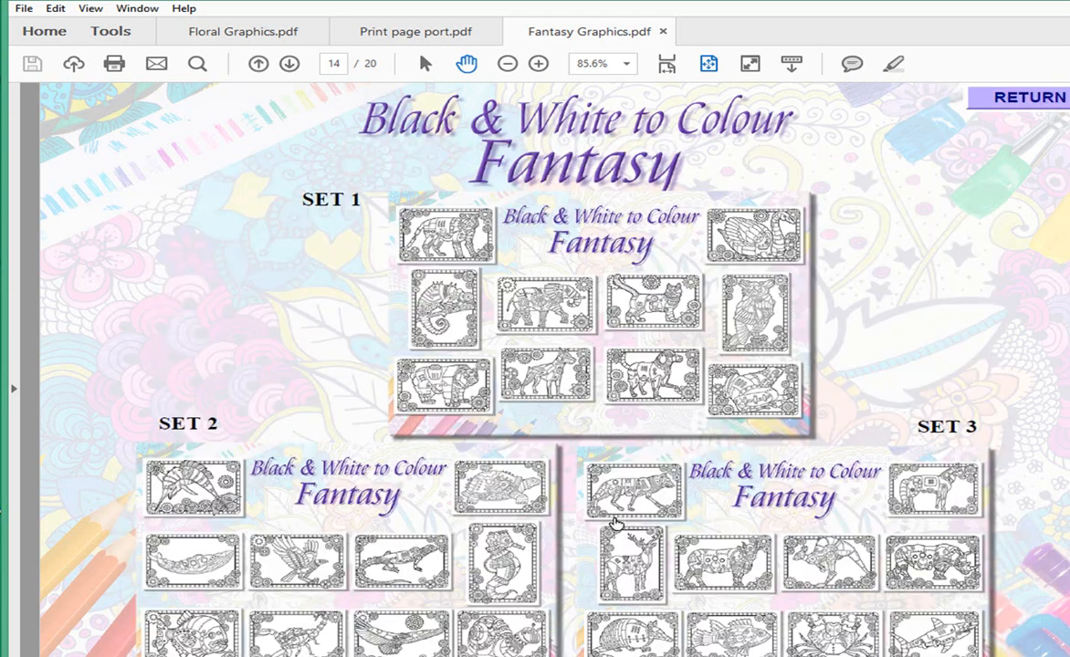
left_click(943, 572)
left_click(752, 222)
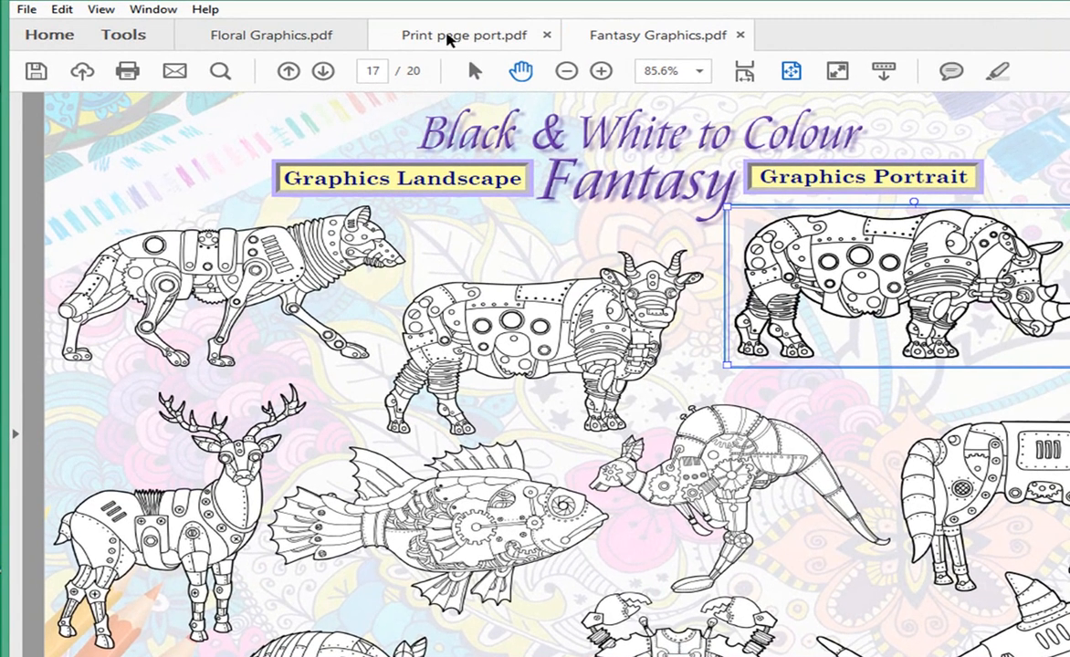
Paste the mechanical rhino onto Print page port.pdf, enlarge it and position it over the lower butterfly
left_click(447, 39)
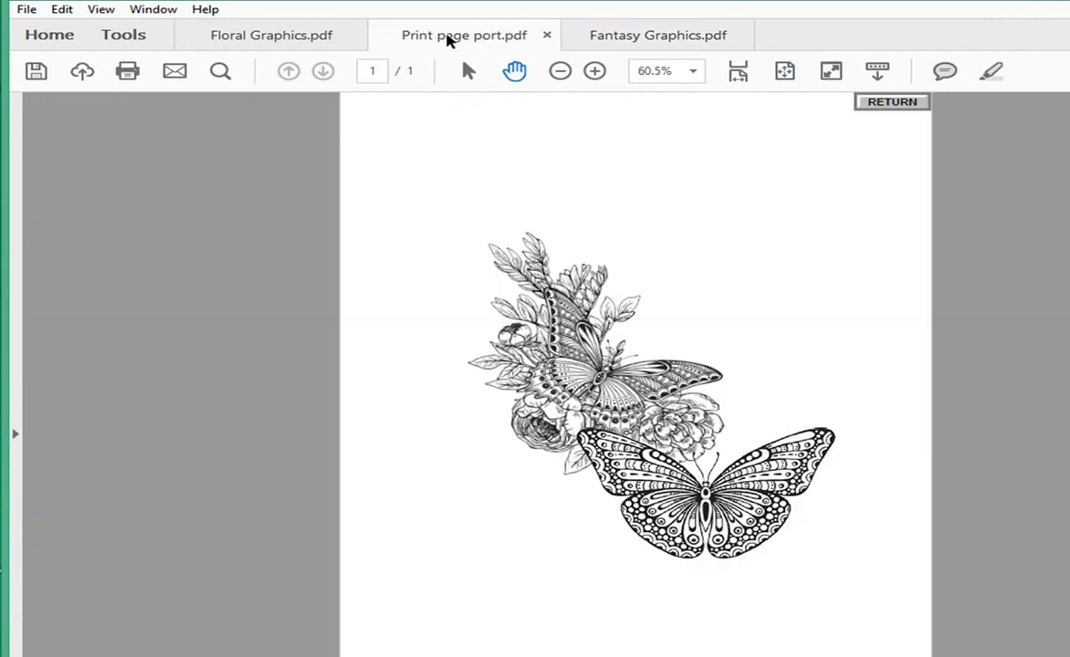
left_click(639, 265)
key("ctrl+v")
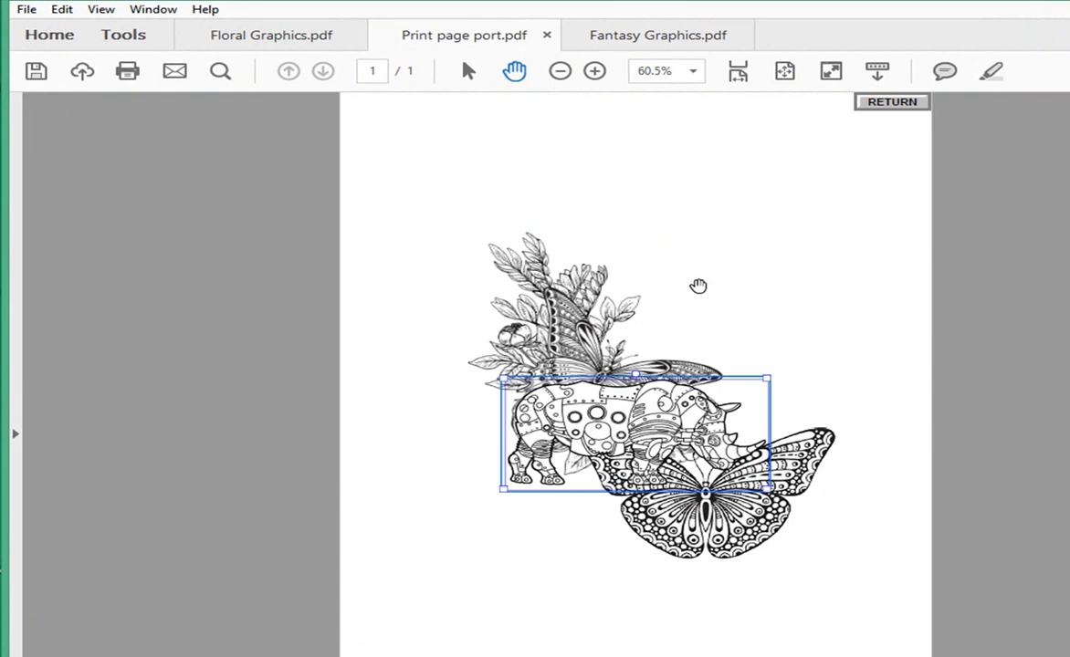
left_click_drag(639, 415, 668, 360)
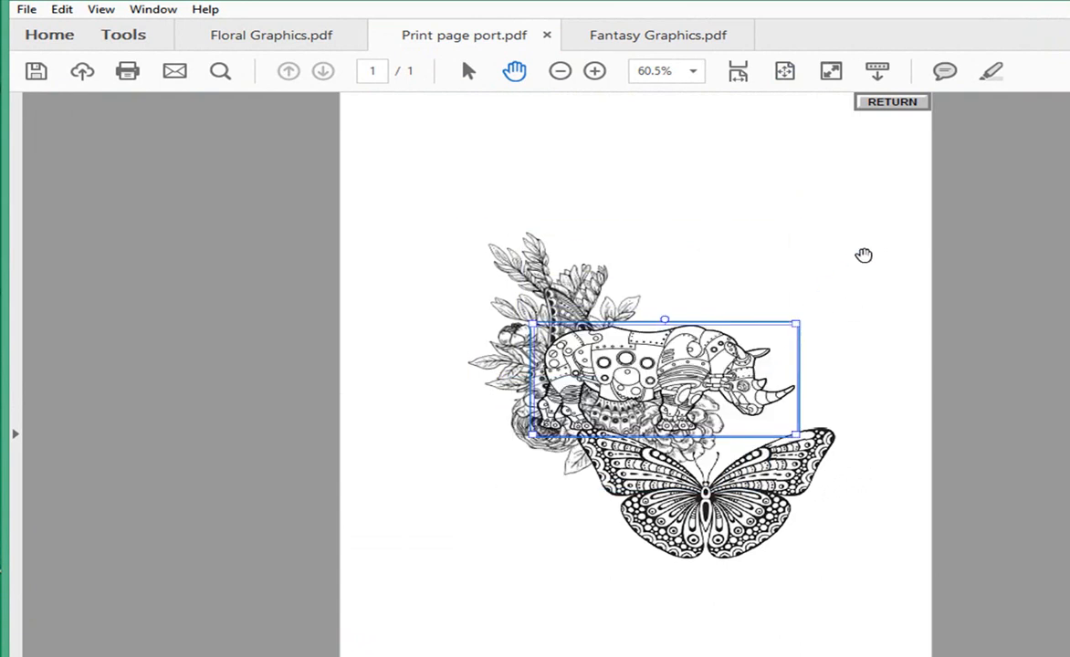
left_click_drag(796, 325, 920, 202)
left_click_drag(765, 351, 670, 466)
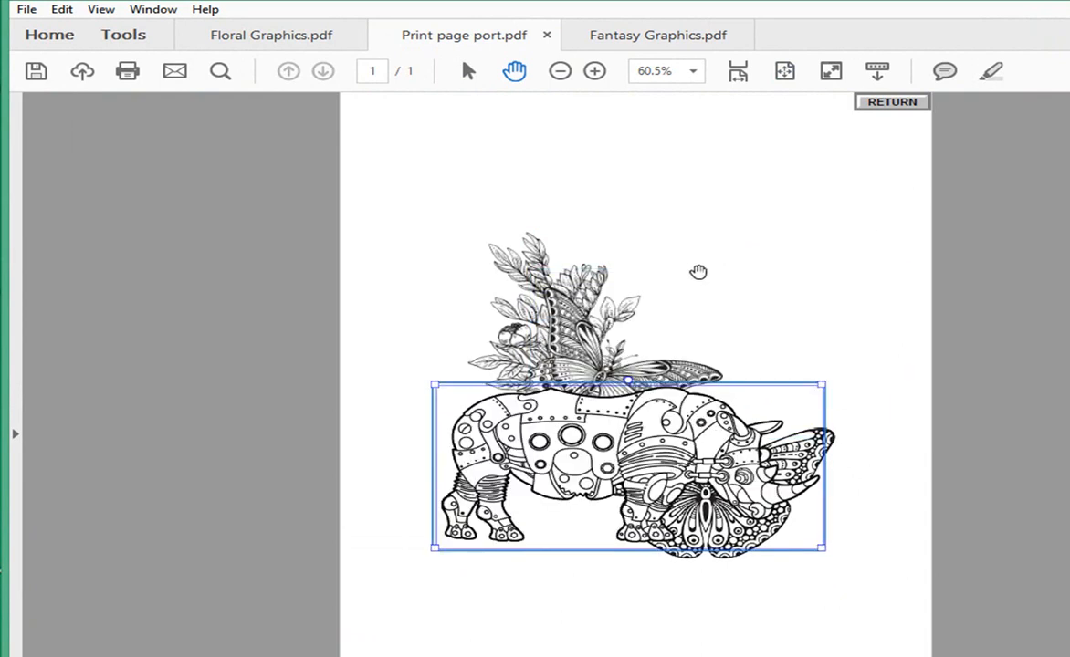
Select the butterfly bouquet, then move the mechanical rhino up across it and deselect the graphics
left_click(639, 249)
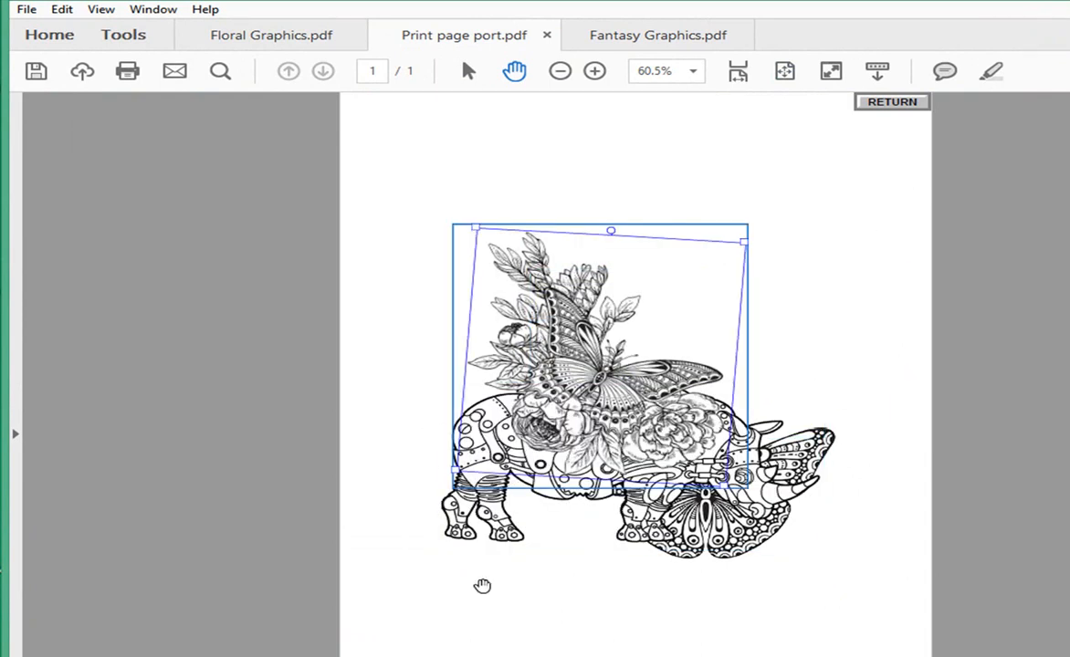
left_click(493, 471)
left_click_drag(494, 471, 527, 362)
left_click(785, 215)
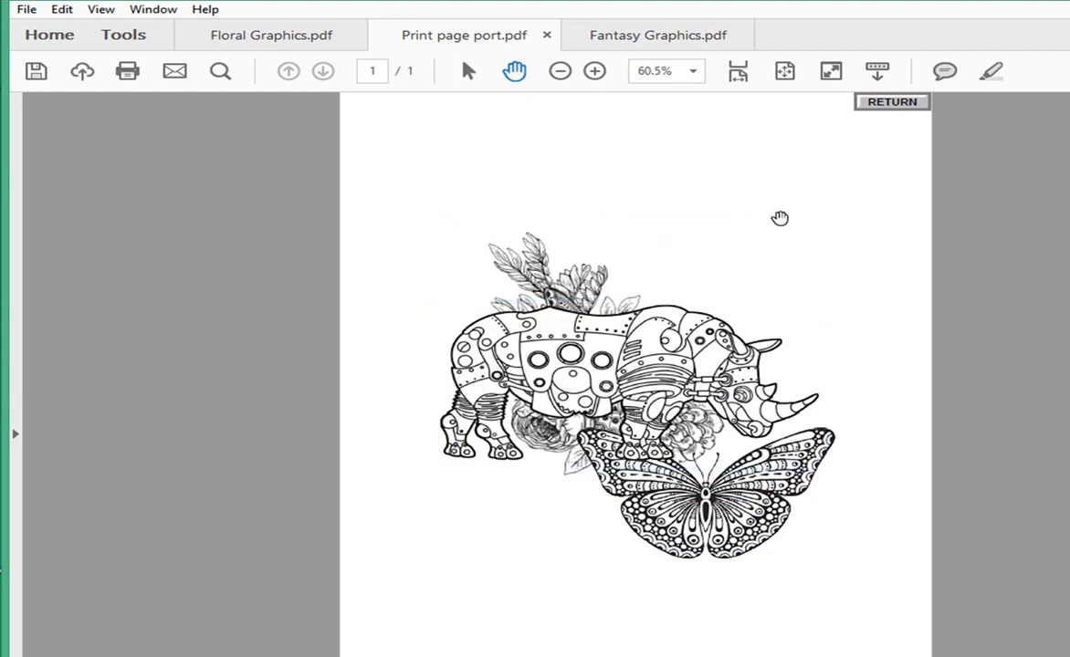
Copy the upper landscape frame with the scalloped border from page 18 of Fantasy Graphics.pdf and return to Print page port.pdf
left_click(671, 39)
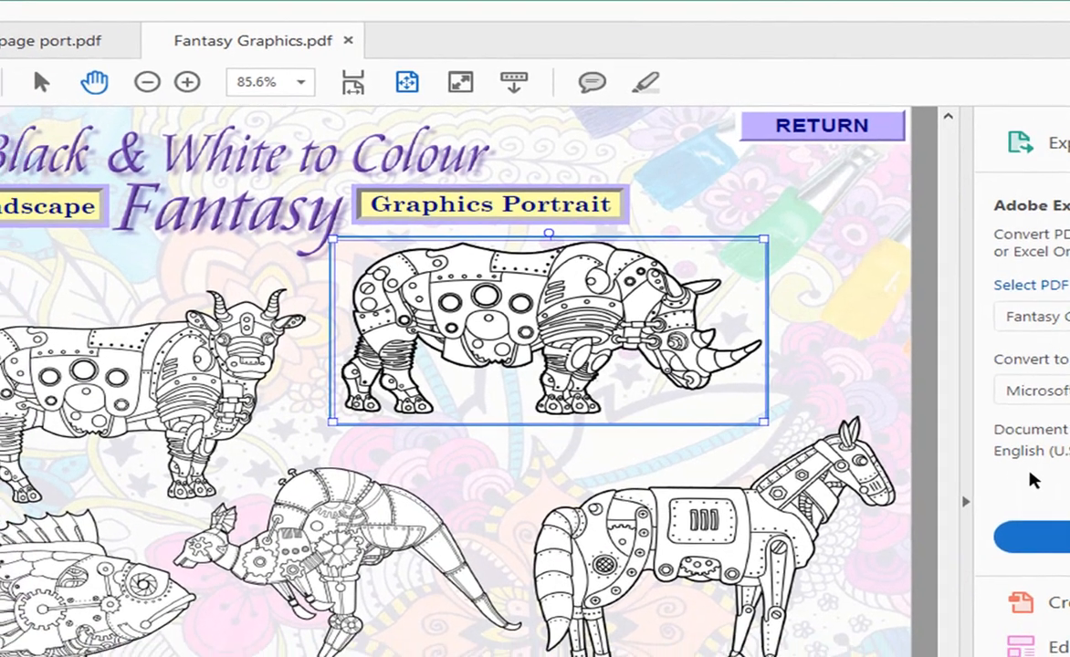
key("ctrl")
left_click(863, 104)
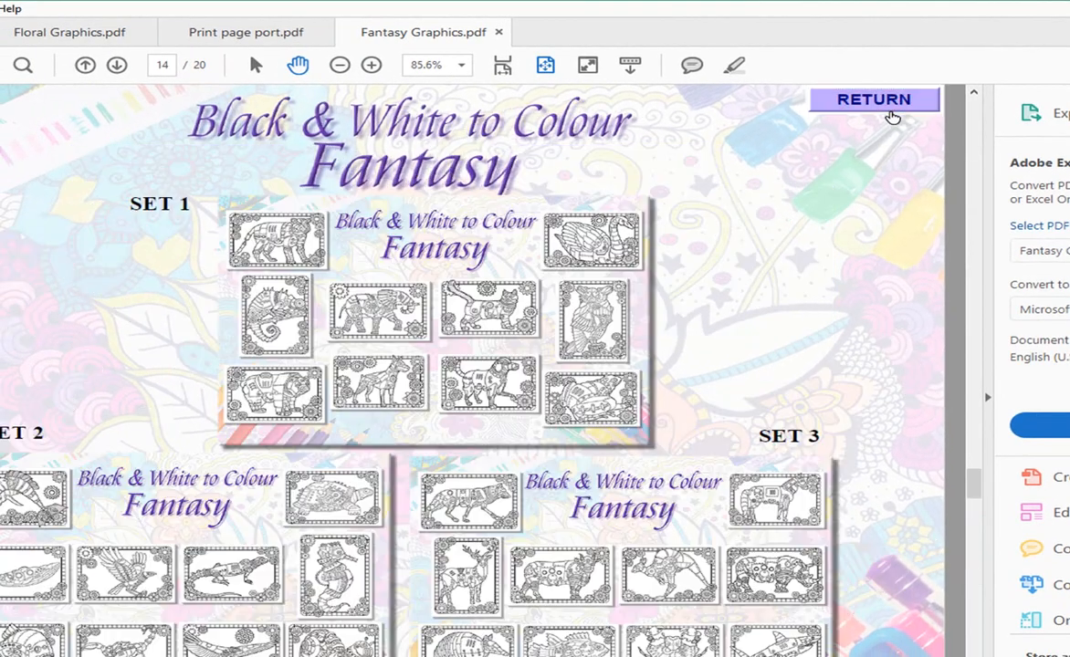
left_click(815, 97)
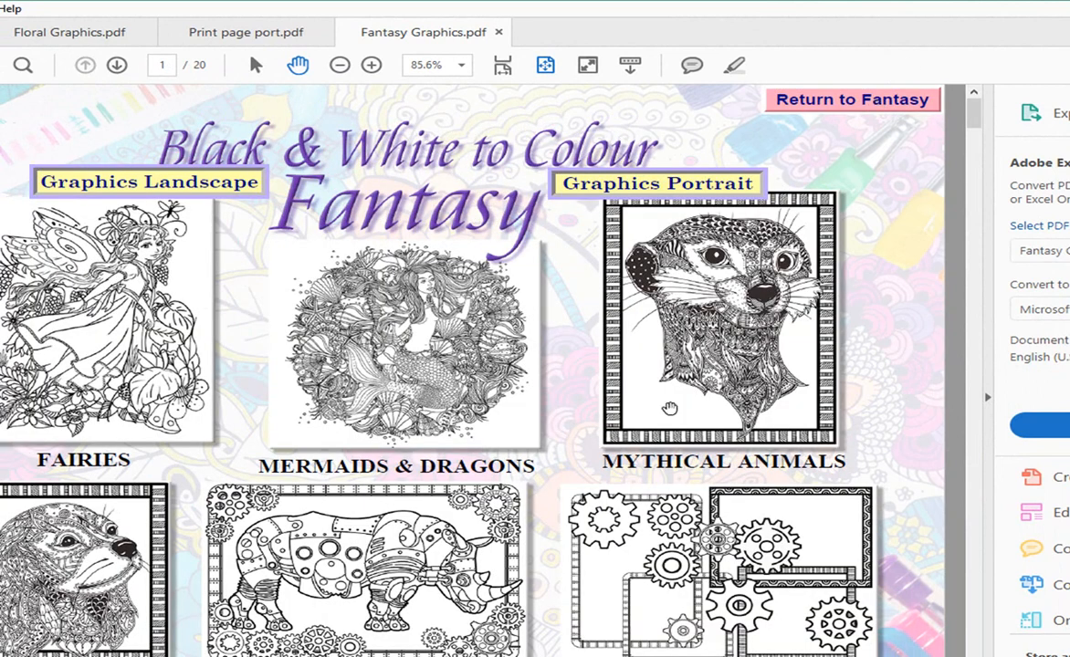
left_click(655, 505)
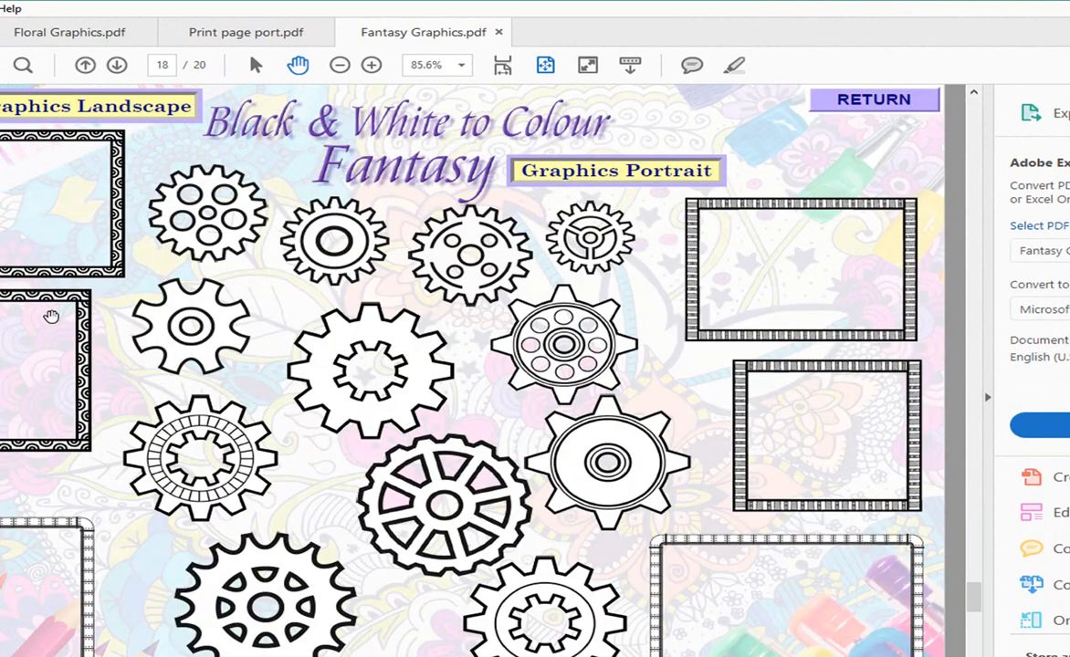
left_click(120, 235)
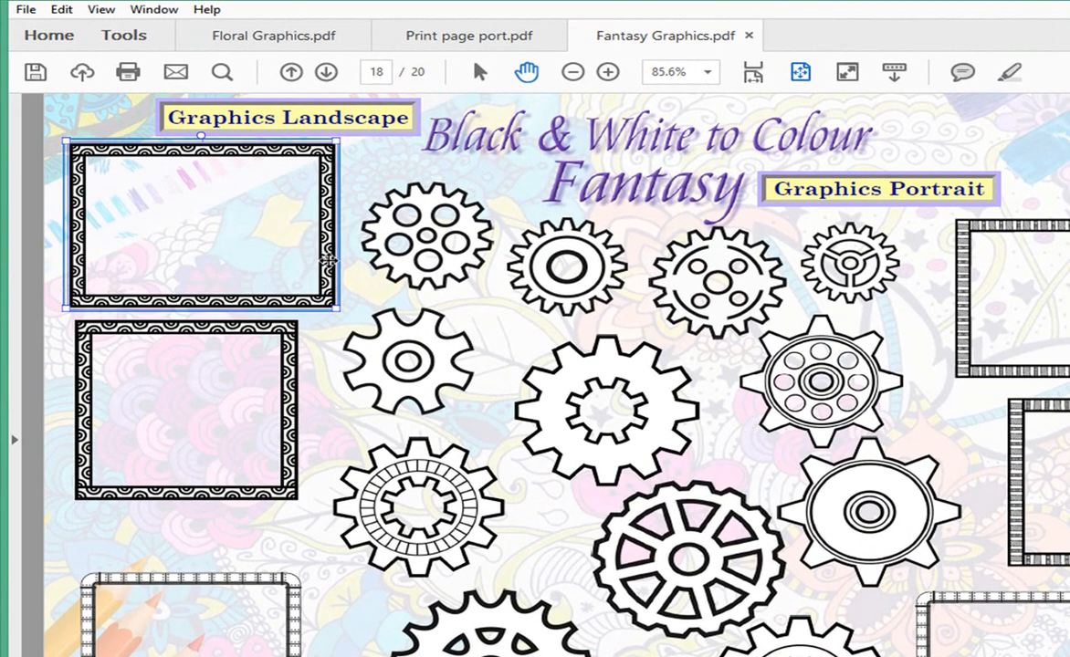
left_click(426, 41)
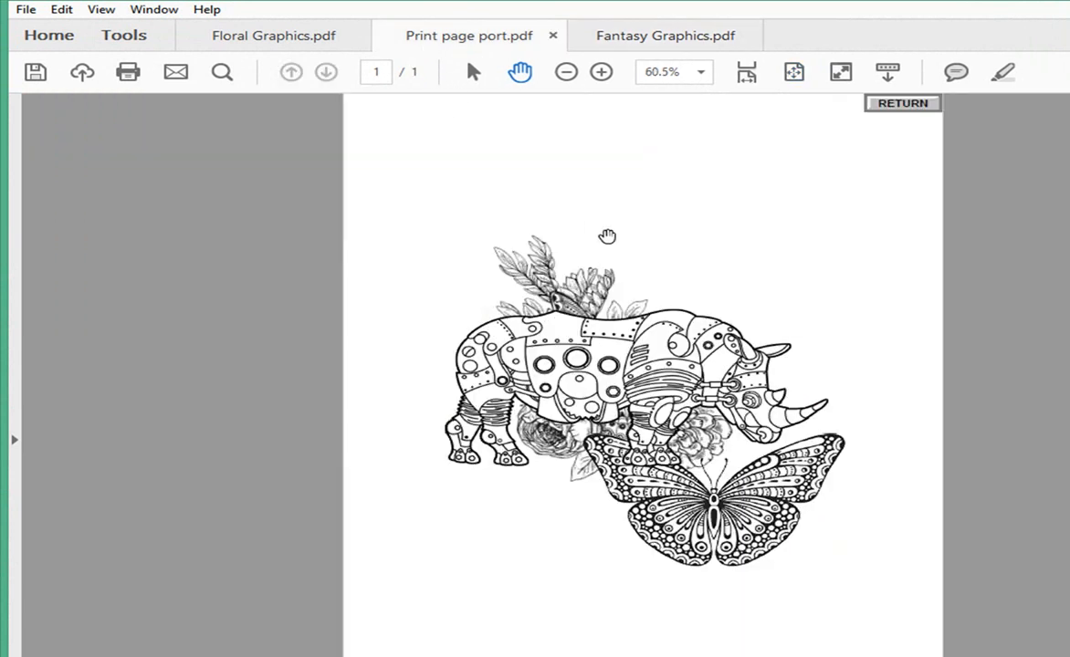
Paste the scalloped frame onto the page and enlarge it around the mechanical rhino and butterfly
key("ctrl+v")
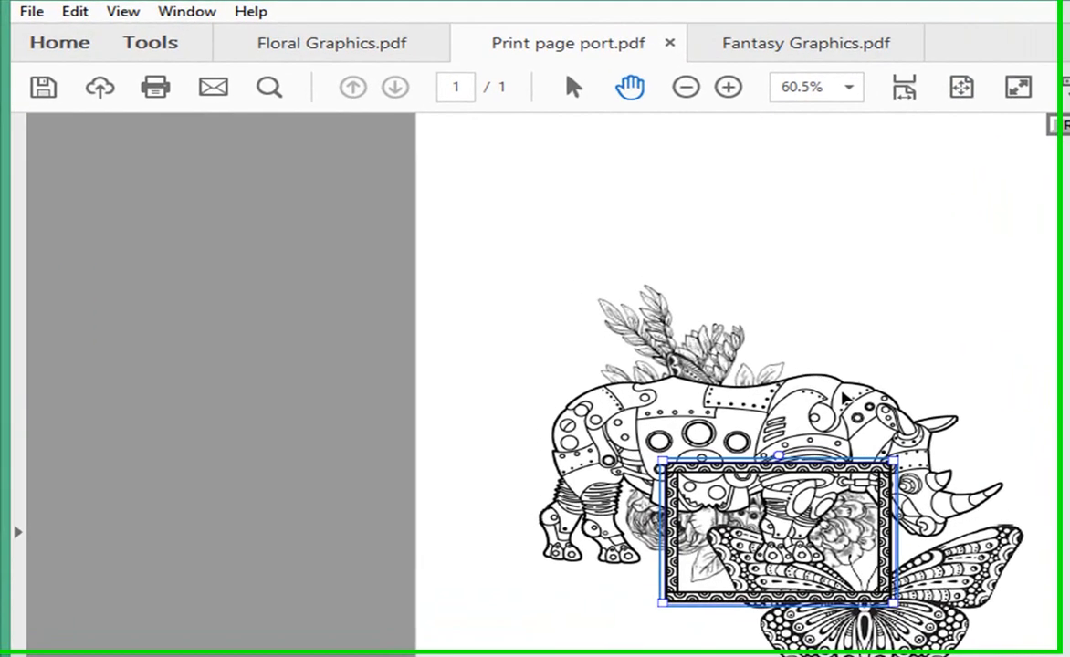
left_click_drag(672, 472, 439, 325)
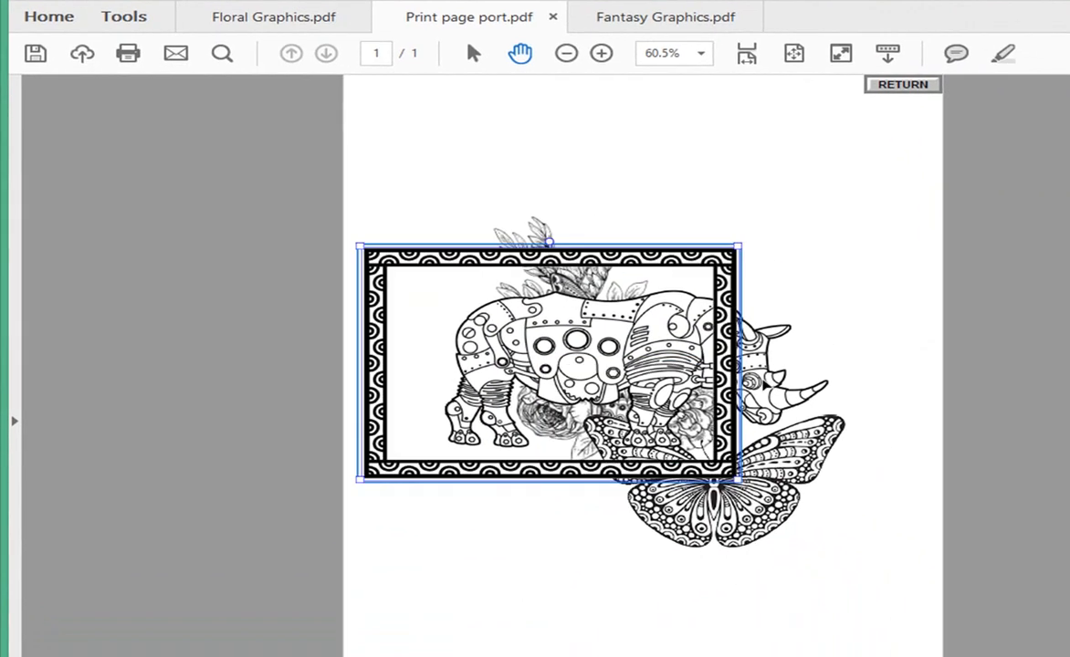
left_click_drag(740, 477, 907, 584)
Try to rotate the frame to portrait and straighten it, then delete it from the page
left_click_drag(656, 198, 813, 157)
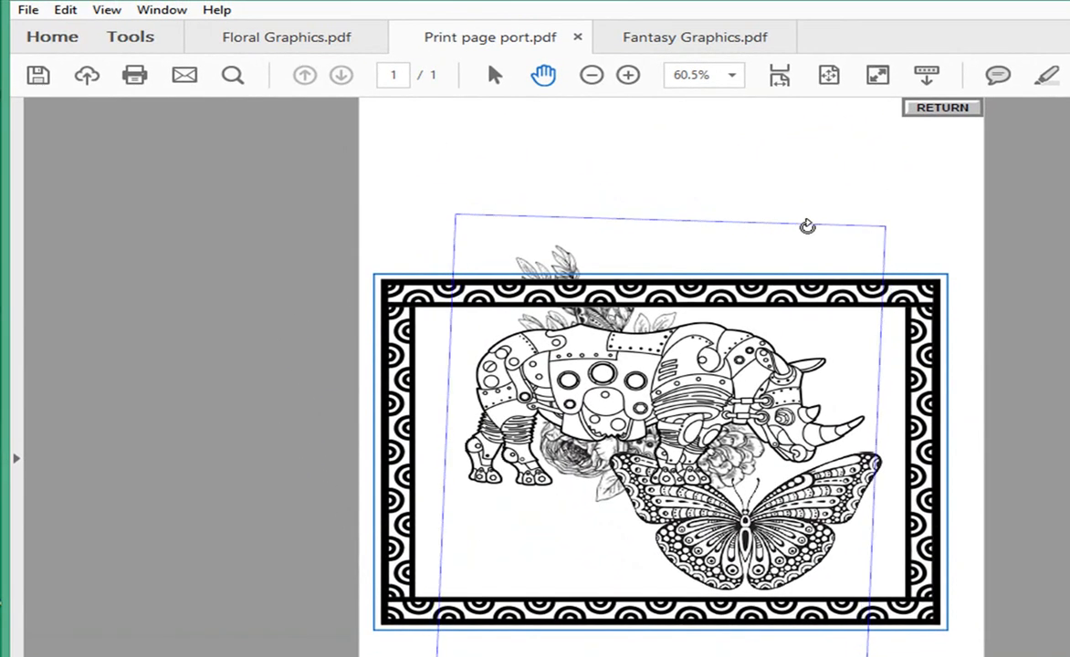
left_click_drag(806, 226, 810, 225)
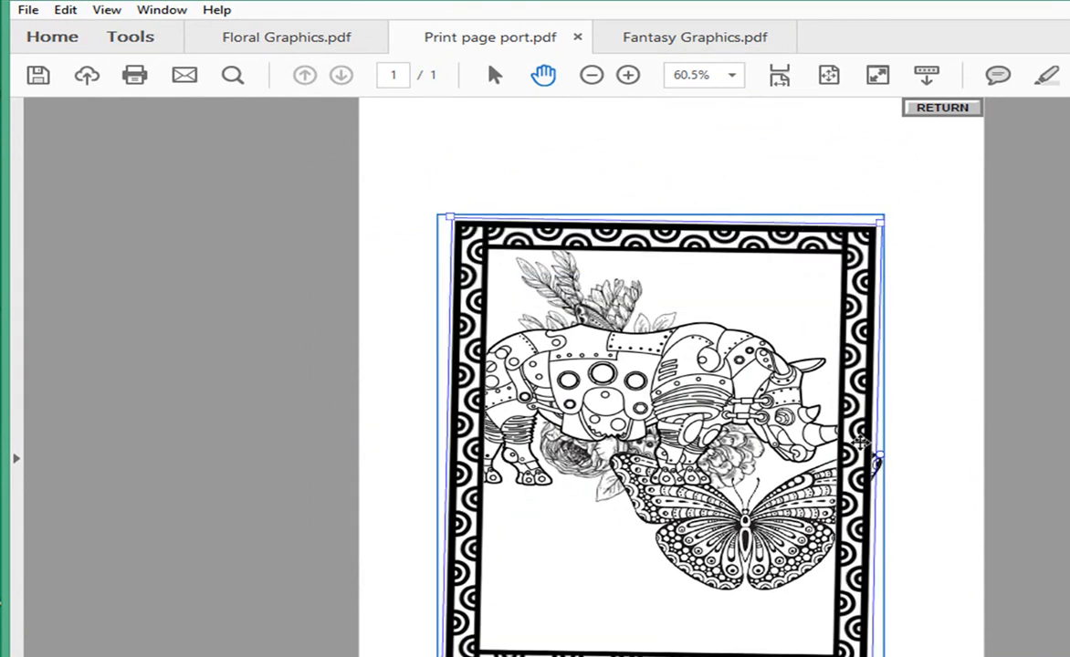
left_click_drag(880, 454, 884, 448)
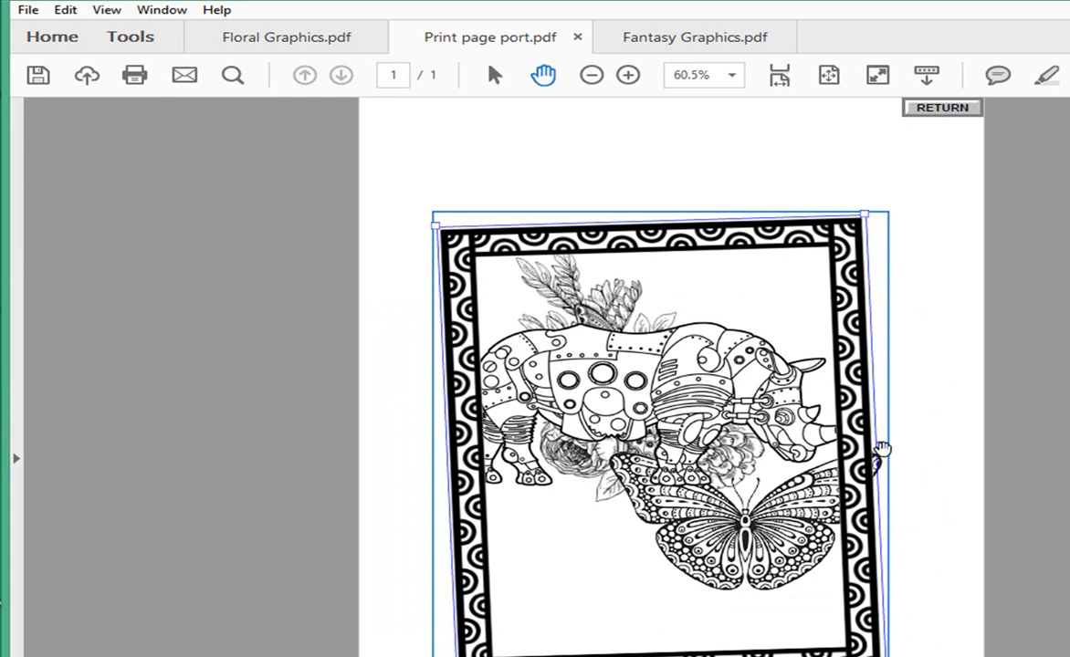
left_click_drag(876, 445, 888, 439)
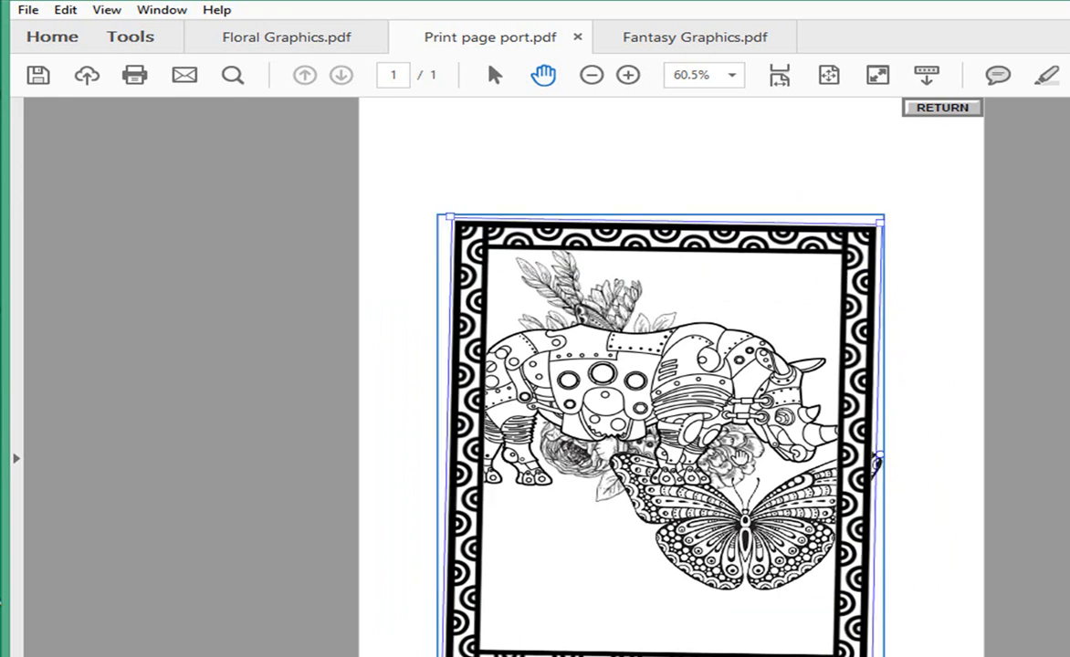
left_click_drag(847, 598, 850, 586)
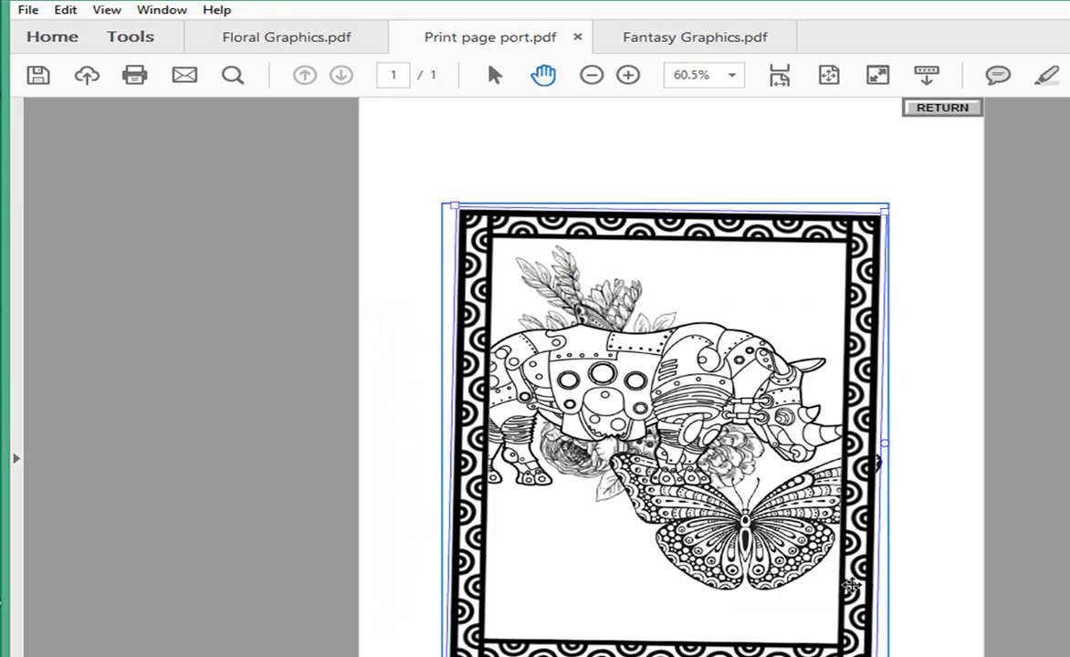
key("Delete")
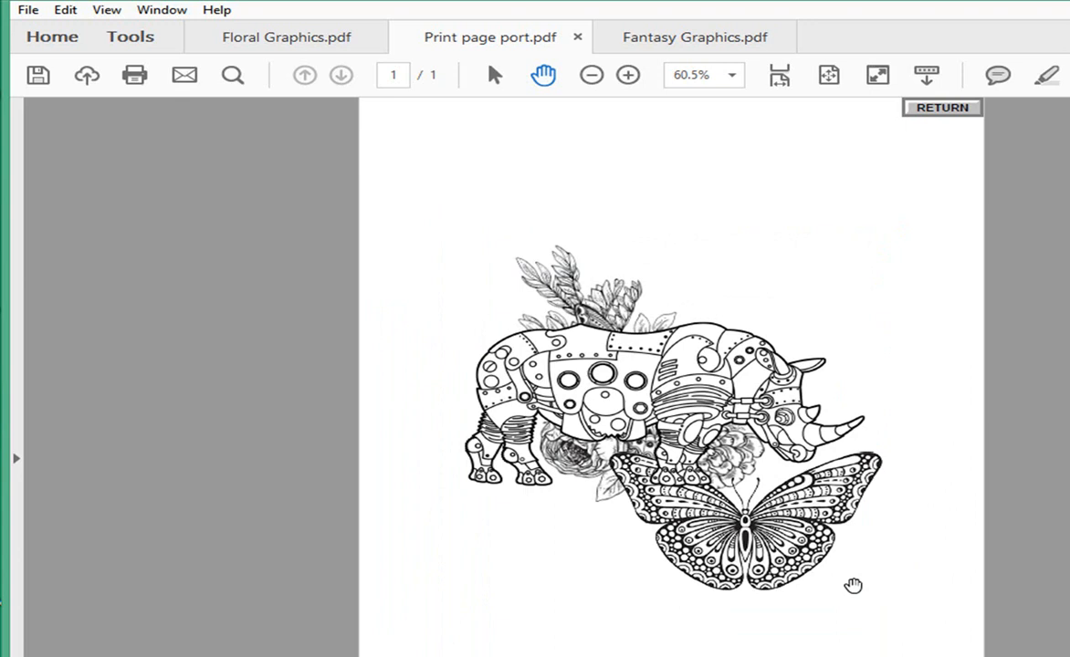
Paste a fresh copy of the scalloped frame and enlarge it outward around the butterfly and part of the rhino
key("ctrl+v")
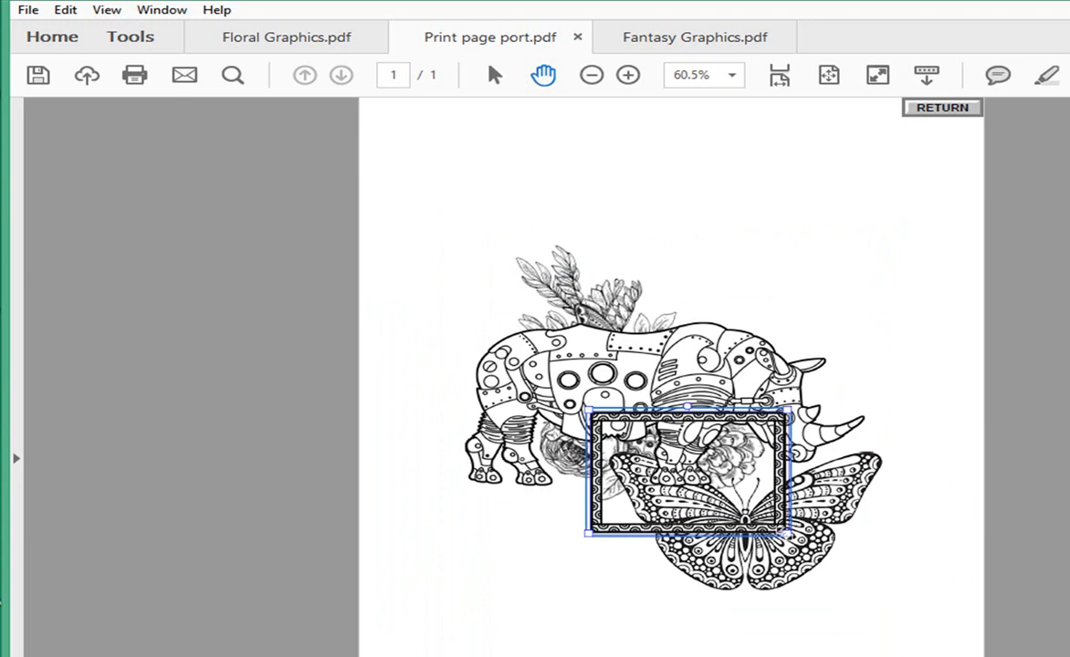
left_click_drag(788, 533, 949, 631)
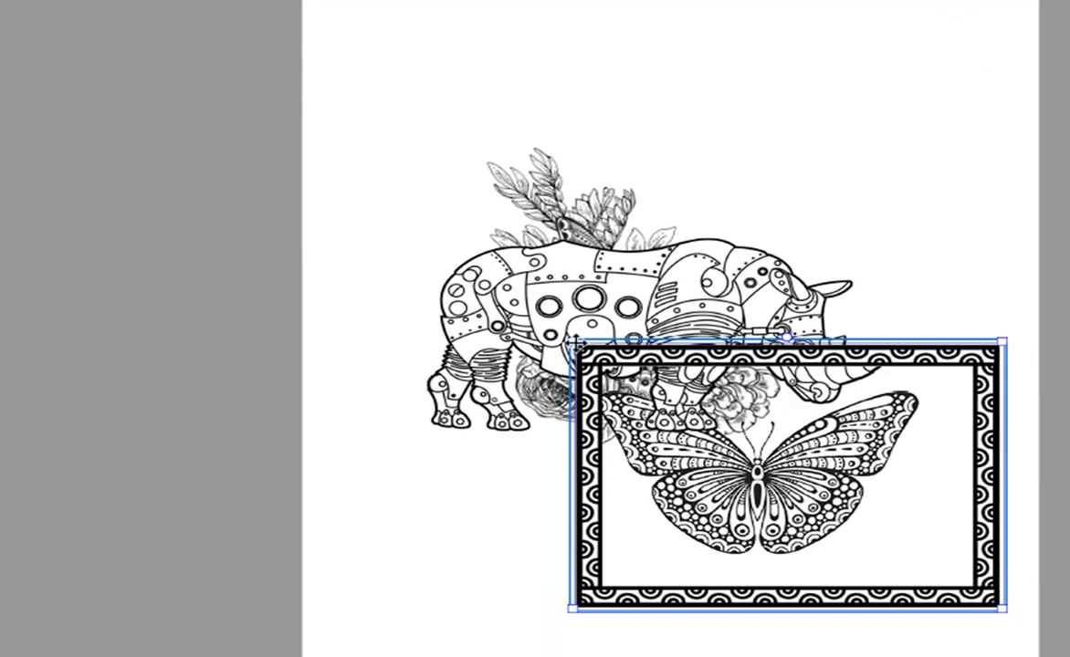
left_click_drag(571, 345, 443, 265)
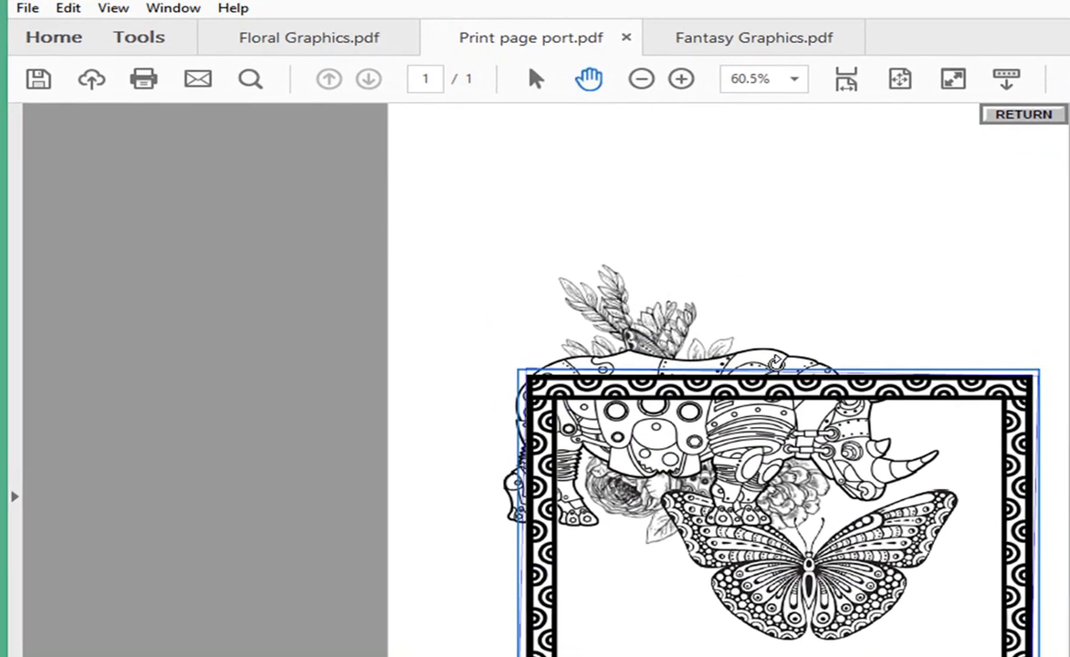
Try to rotate the enlarged landscape frame and undo the rotation
left_click_drag(724, 259, 830, 253)
mouse_move(875, 365)
left_mouse_down()
mouse_move(895, 363)
mouse_move(891, 353)
left_mouse_up()
key("ctrl+z")
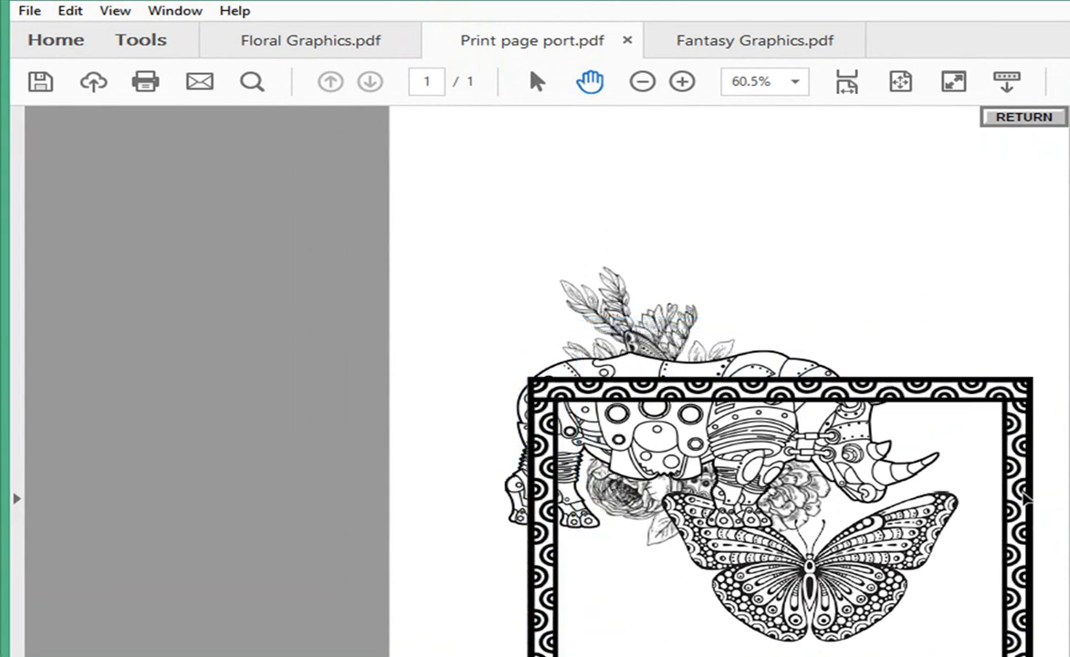
Rotate the scalloped frame a quarter turn to portrait and move it up over the rhino and butterfly
left_click(786, 388)
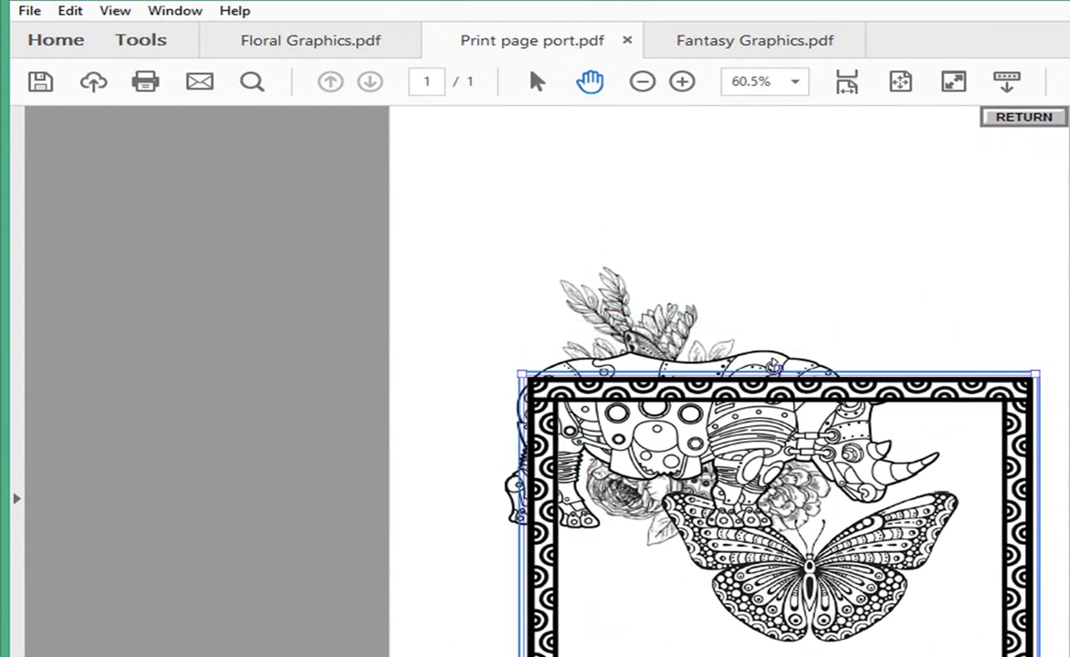
left_click_drag(777, 371, 926, 384)
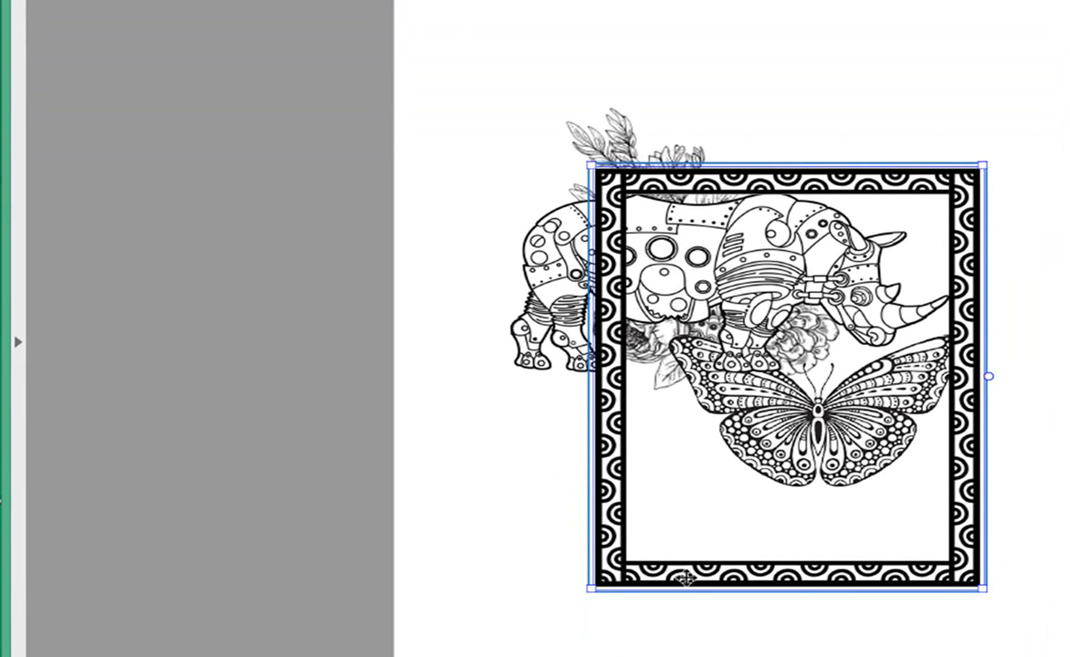
left_click_drag(671, 529, 586, 454)
Enlarge the portrait frame in both directions and shift it so it surrounds most of the rhino and butterfly
left_click_drag(894, 516, 1015, 592)
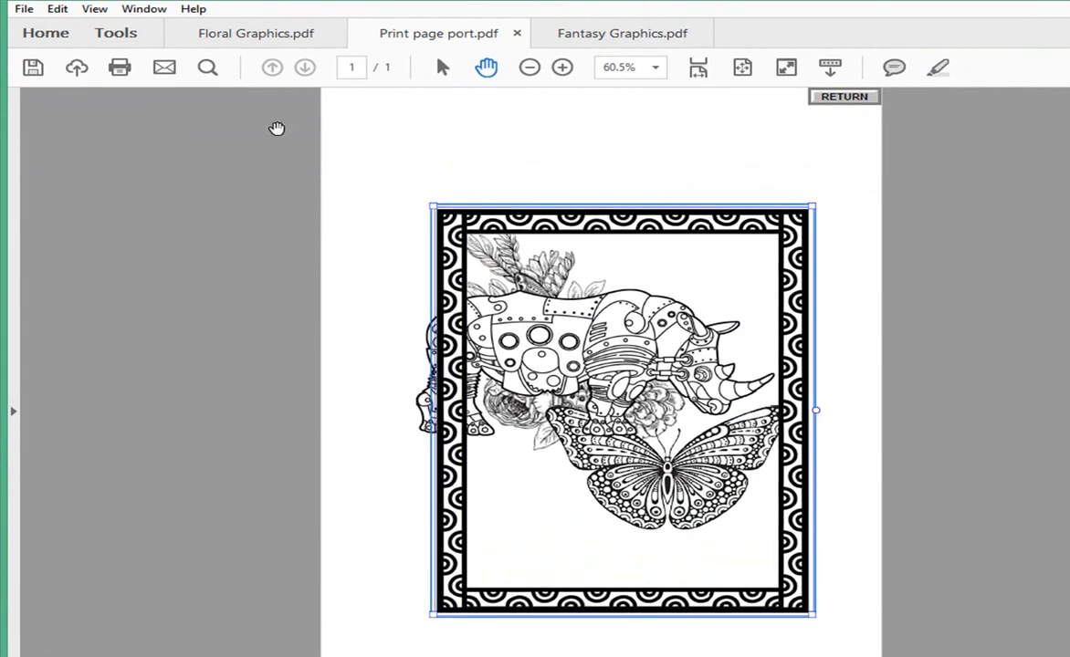
left_click_drag(434, 208, 397, 185)
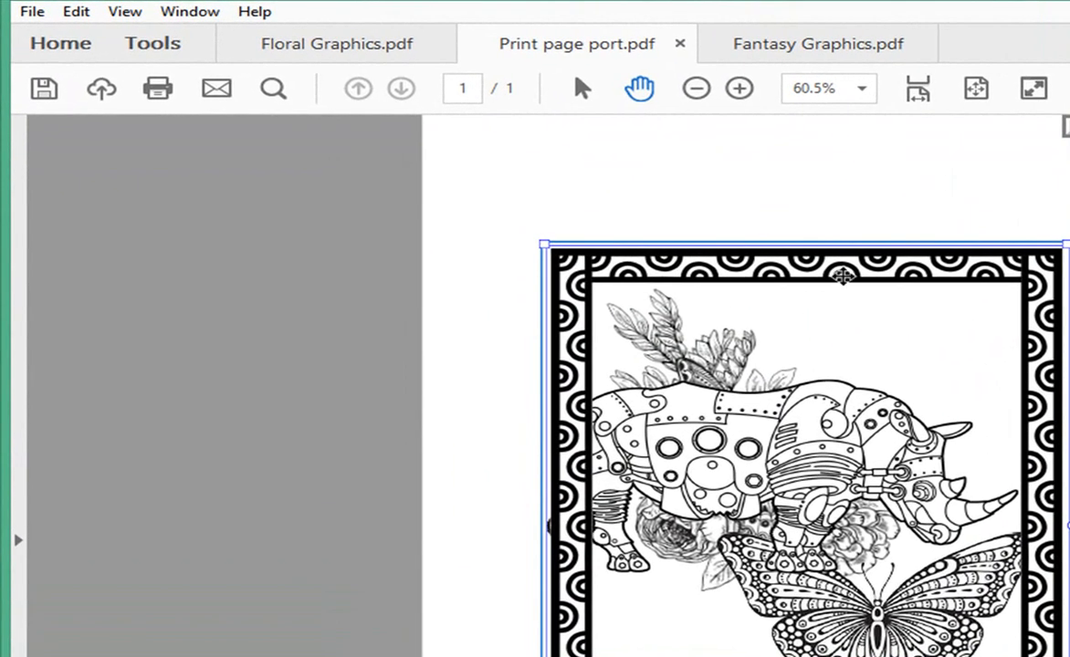
left_click_drag(841, 275, 800, 265)
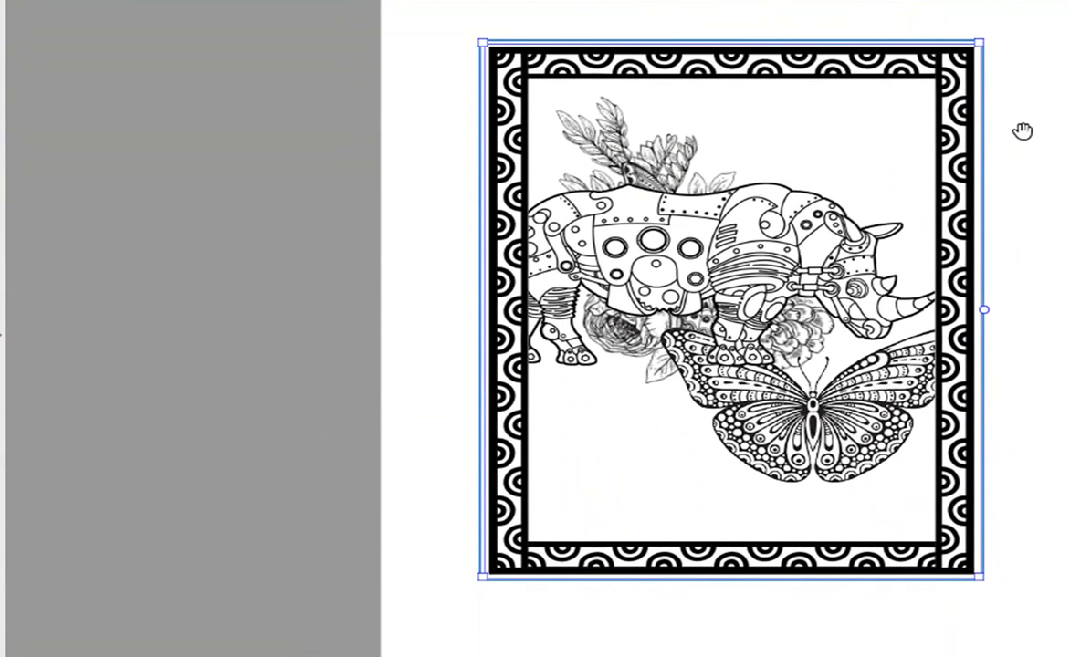
left_click_drag(975, 571, 989, 586)
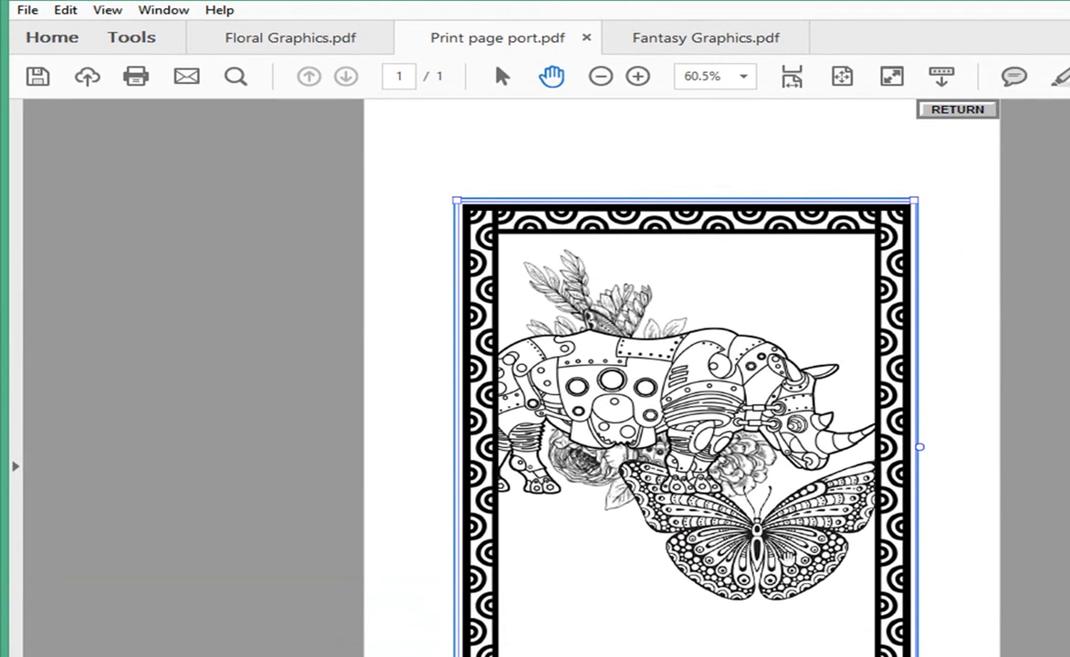
Move the frame aside to expose the butterfly's wing and cut the butterfly from the page
left_click(960, 511)
left_click(714, 514)
left_click_drag(837, 222, 750, 225)
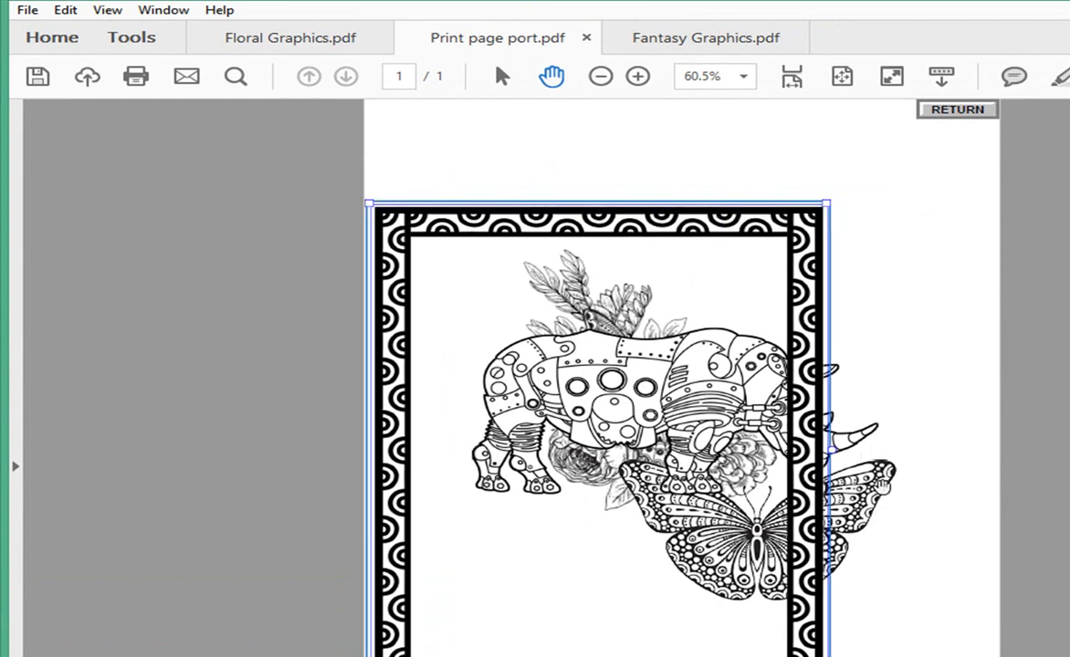
left_click(803, 445)
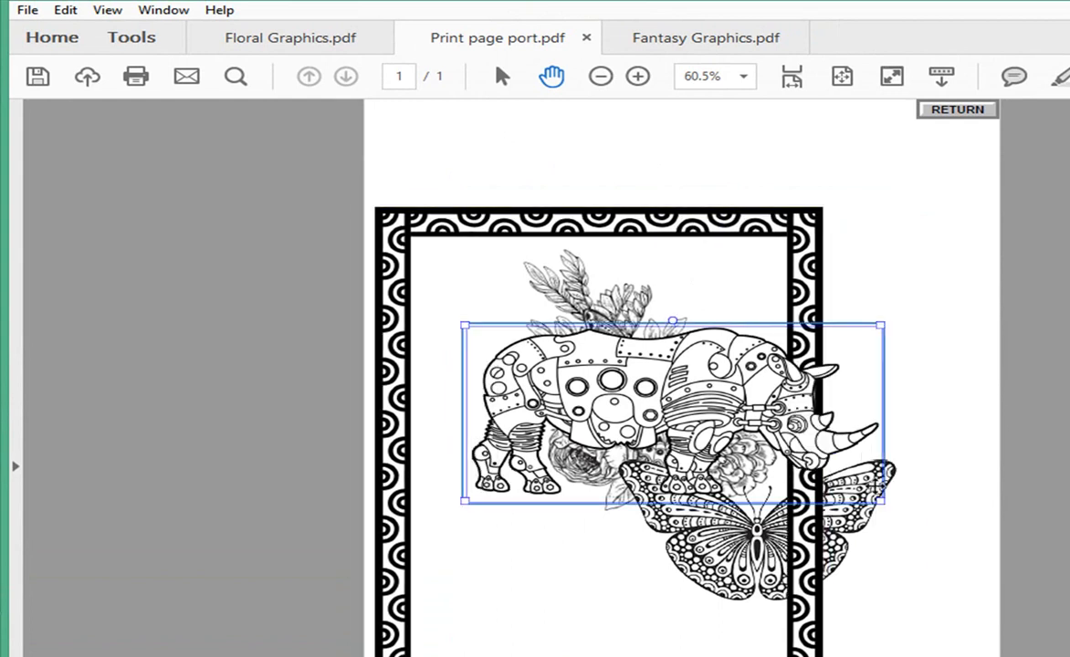
left_click(849, 504)
key("Delete")
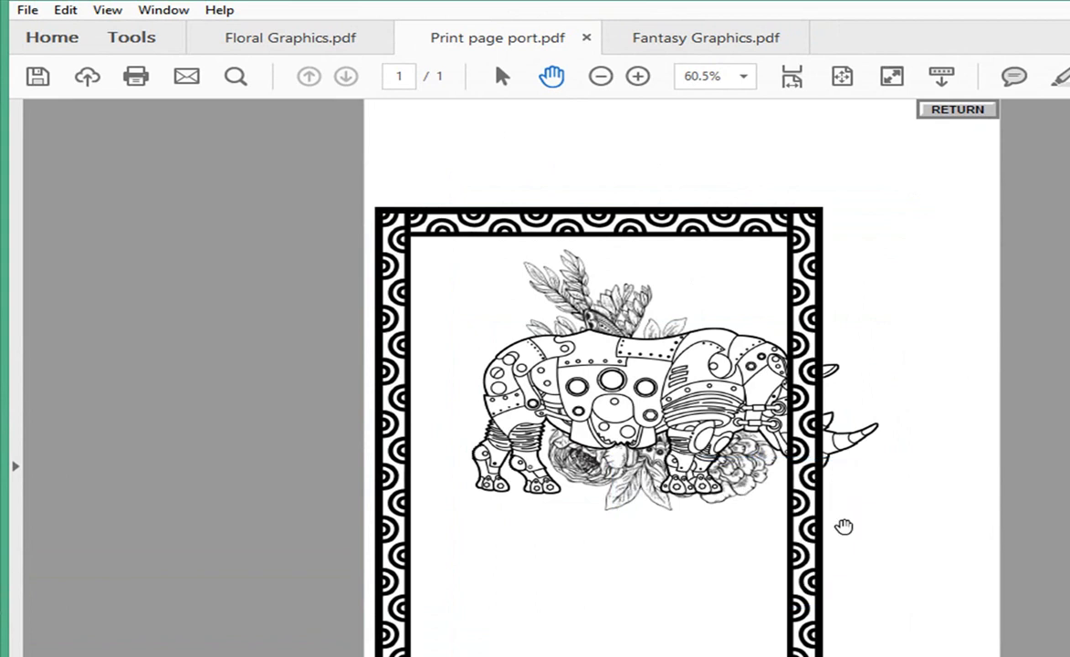
Reposition the frame around the rhino and paste the butterfly in front of it, overlapping the border below the rhino's head
left_click_drag(544, 214, 576, 181)
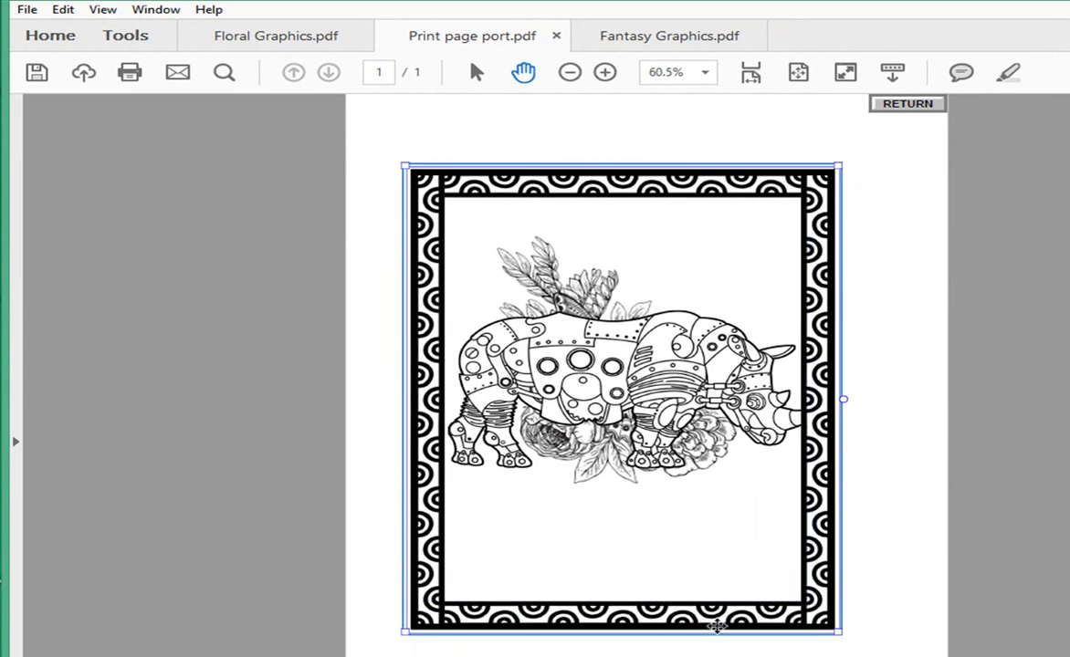
key("ctrl+v")
left_click_drag(678, 477, 721, 524)
left_click(890, 410)
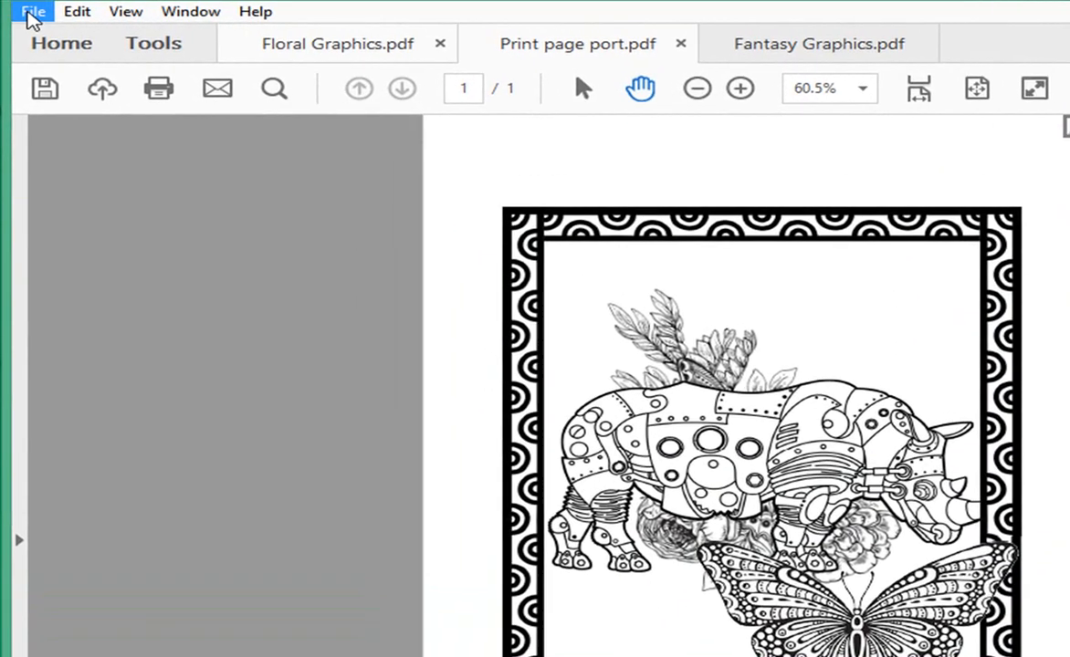
Use Save As to save the finished layout as Print page port.pdf in the Documents folder
left_click(30, 14)
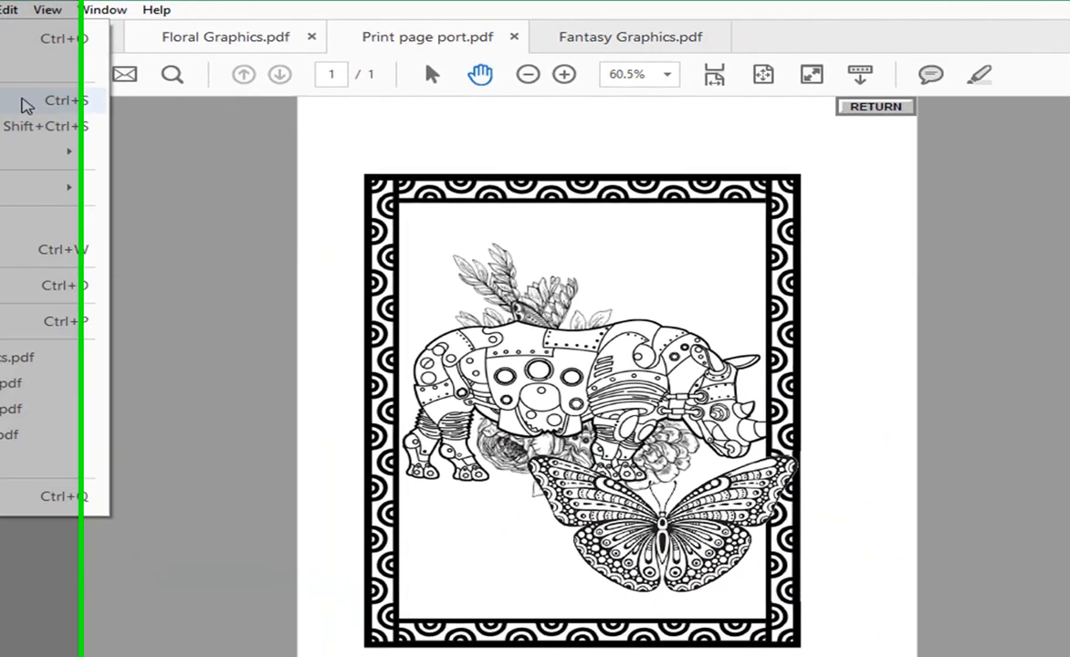
left_click(98, 119)
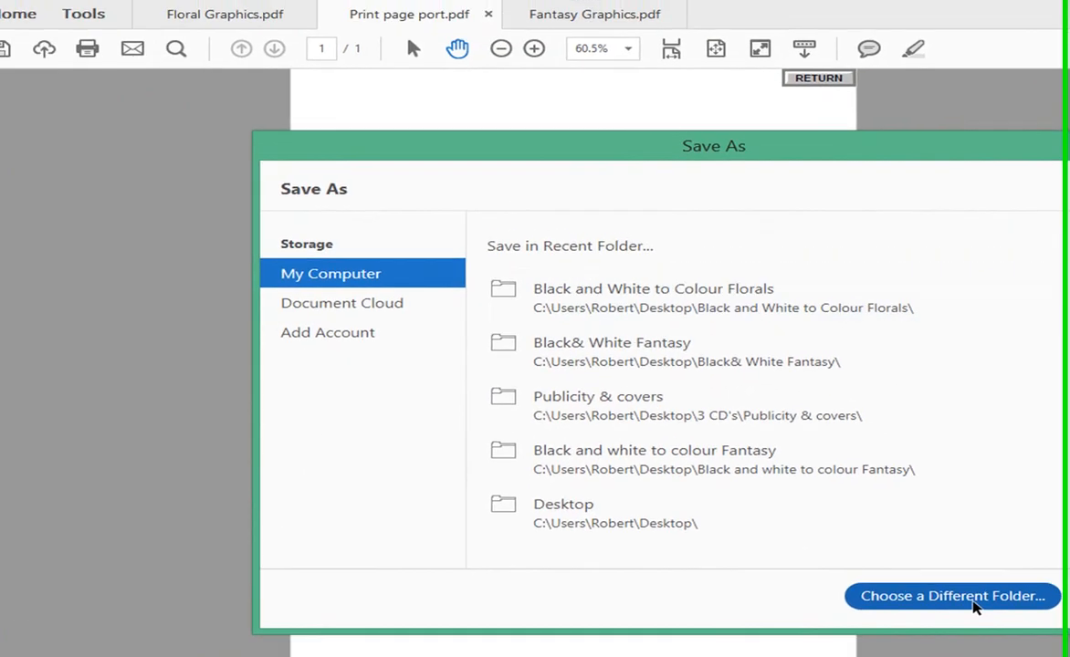
left_click(838, 589)
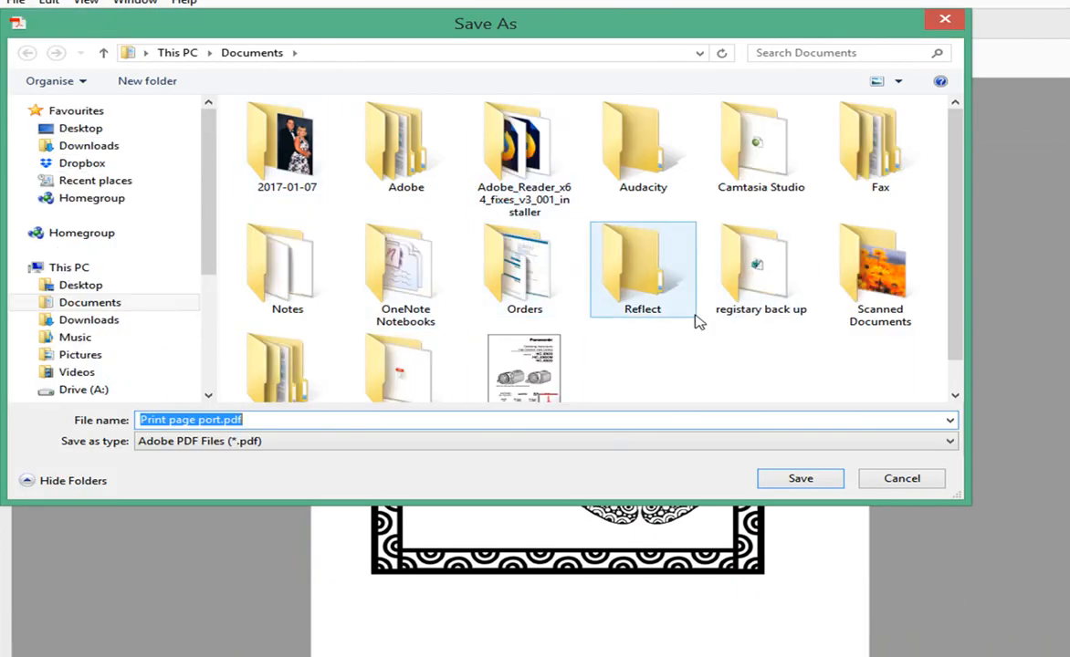
left_click(801, 482)
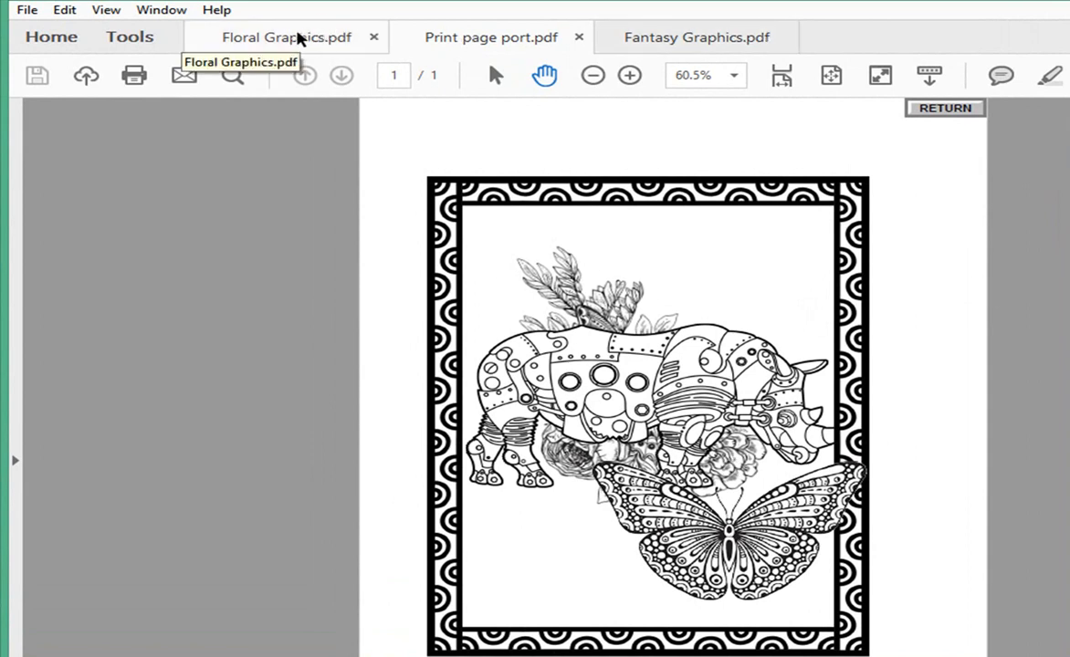
Copy the spoked gear from page 18 of Fantasy Graphics.pdf and return to Print page port.pdf
left_click(689, 38)
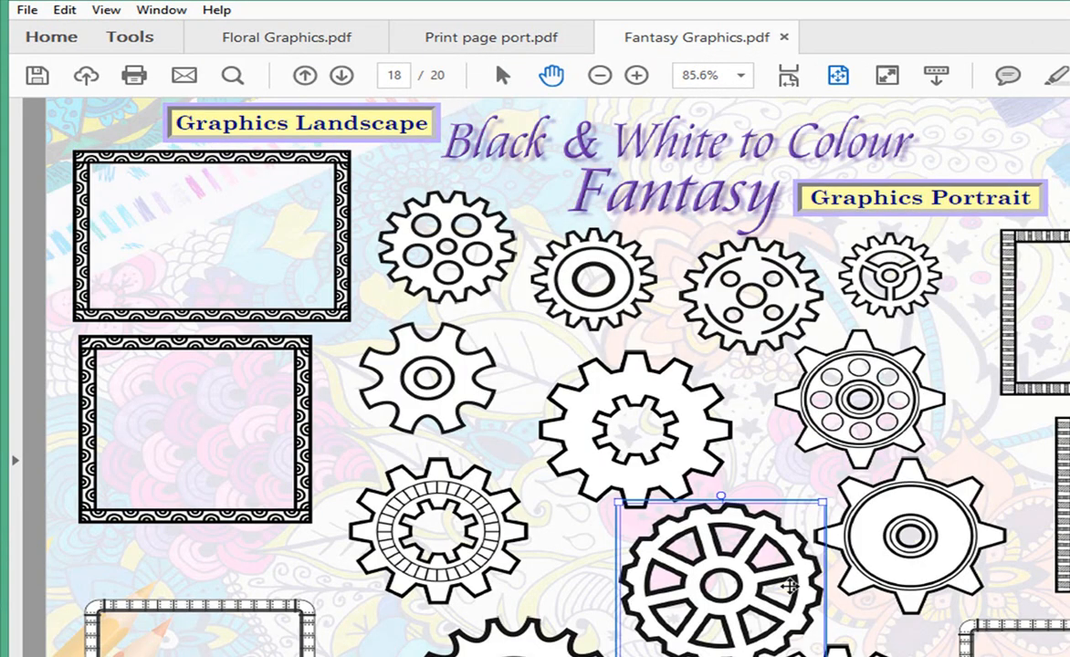
left_click(475, 41)
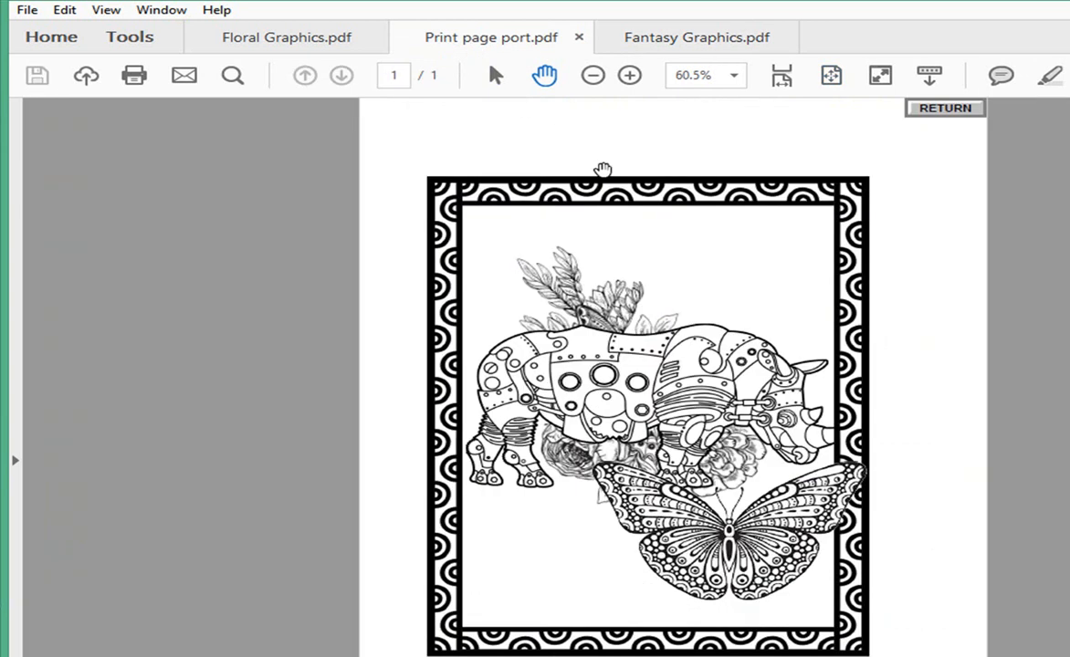
Paste the spoked gear onto the page and place it over the frame's lower-left corner
key("ctrl+v")
left_click_drag(657, 459, 475, 599)
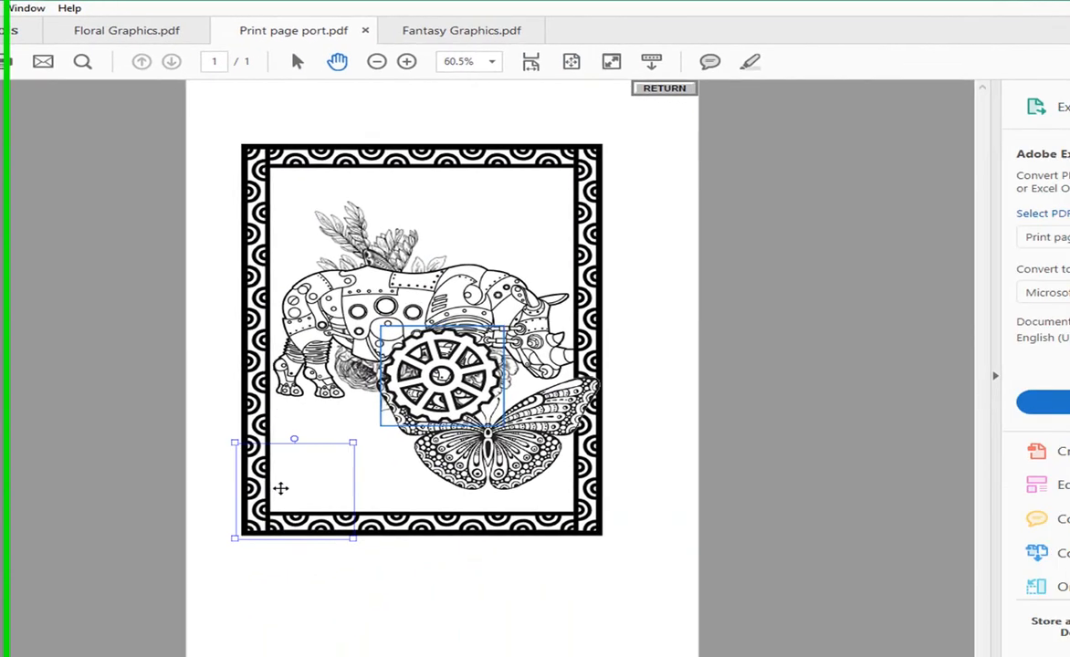
left_click_drag(281, 488, 282, 485)
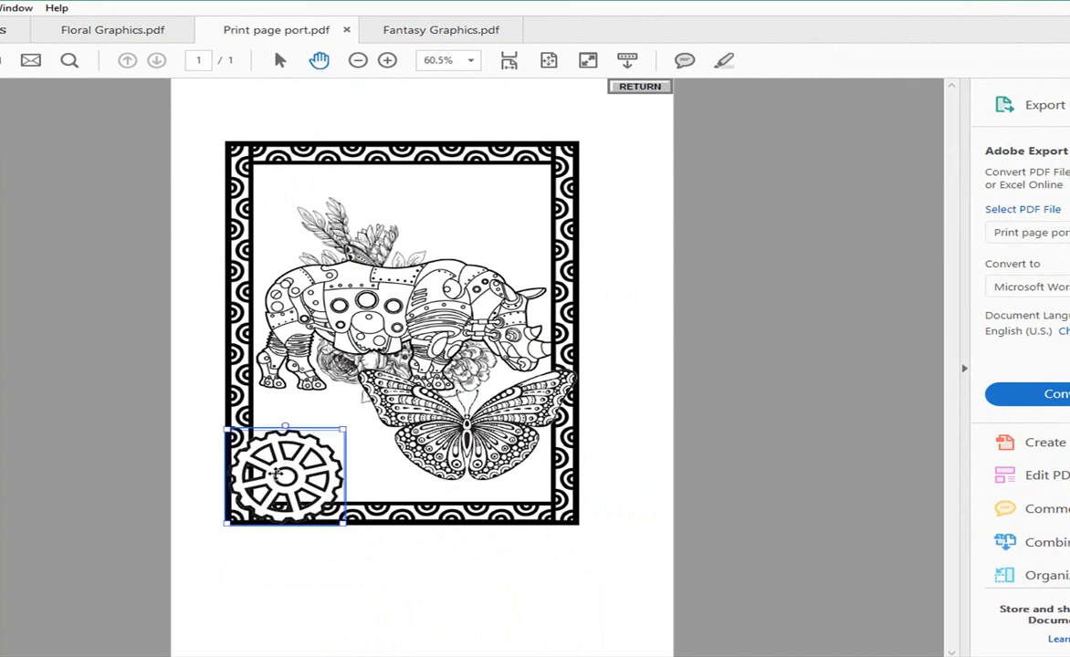
left_click(377, 469)
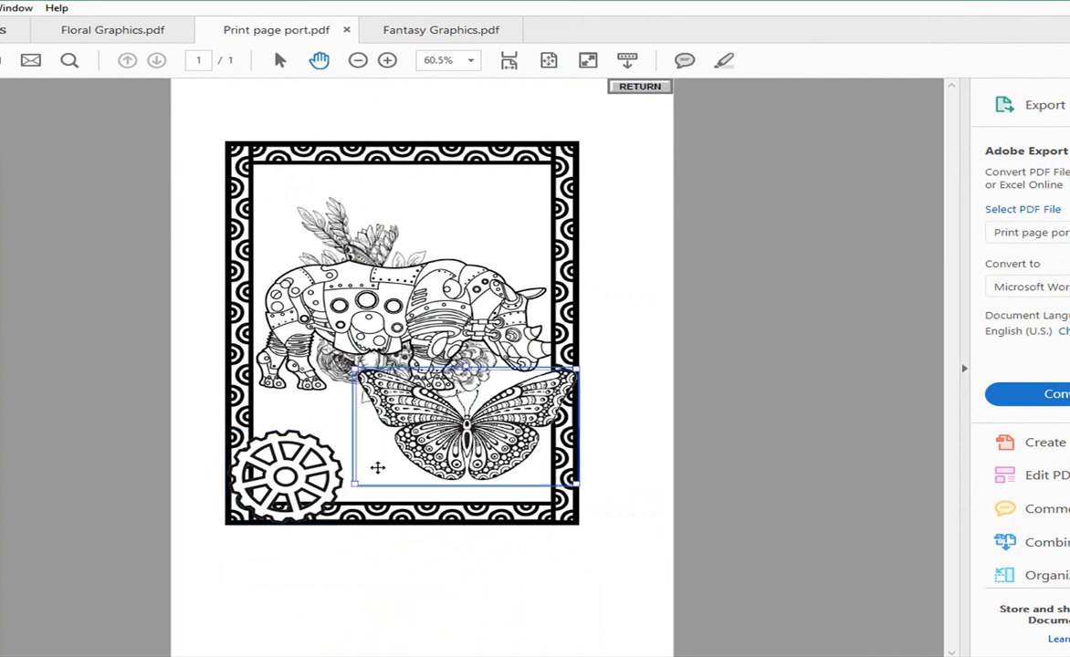
left_click(363, 573)
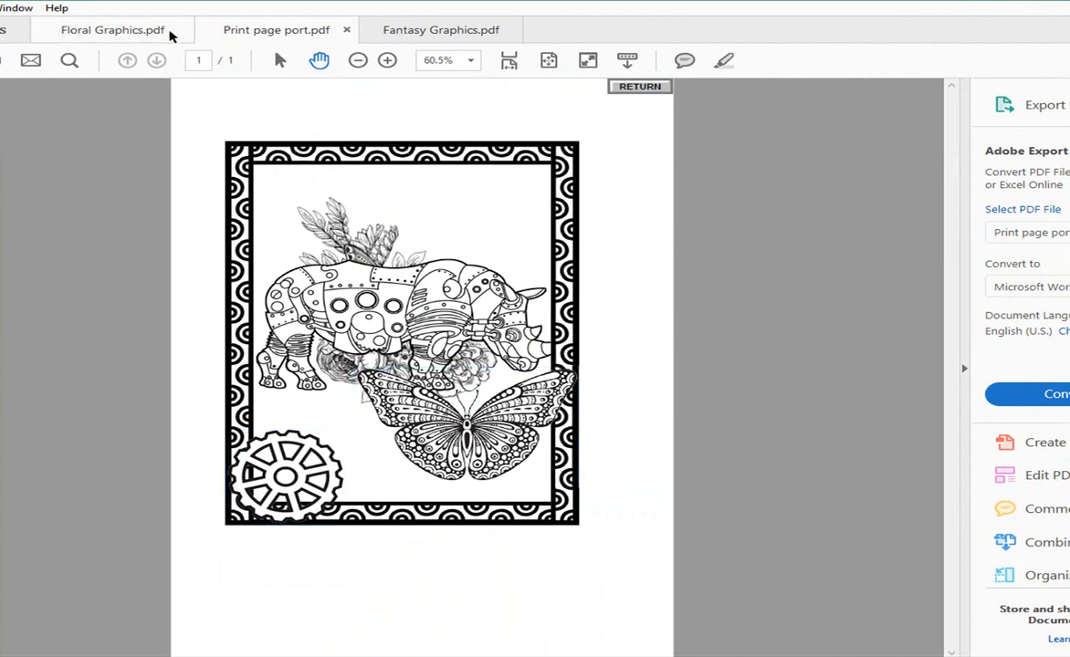
left_click(0, 8)
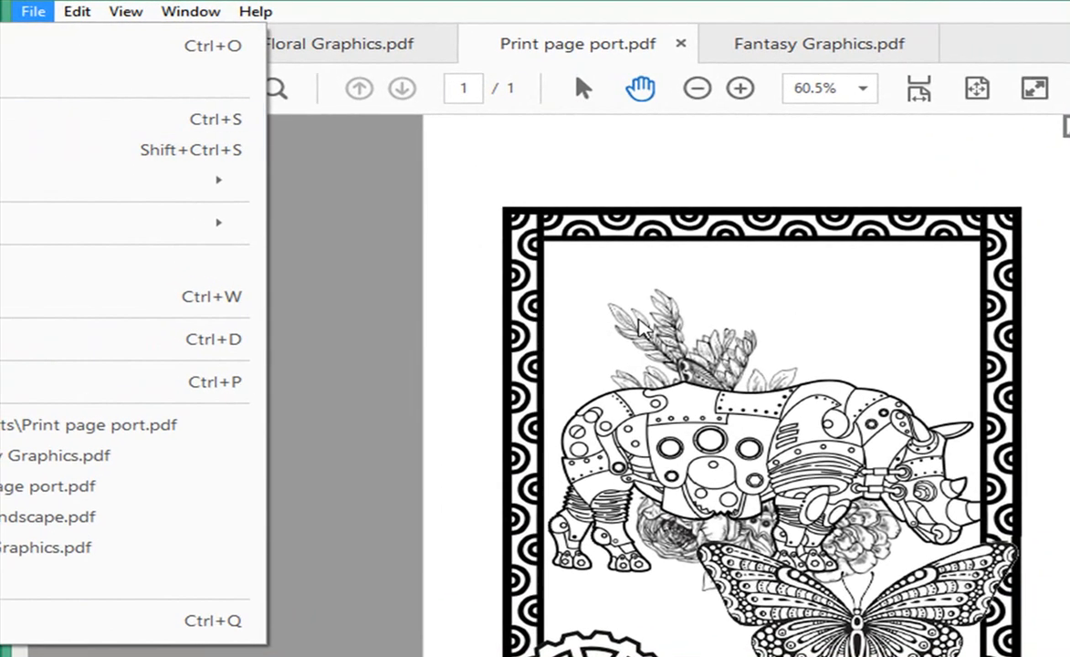
left_click(430, 302)
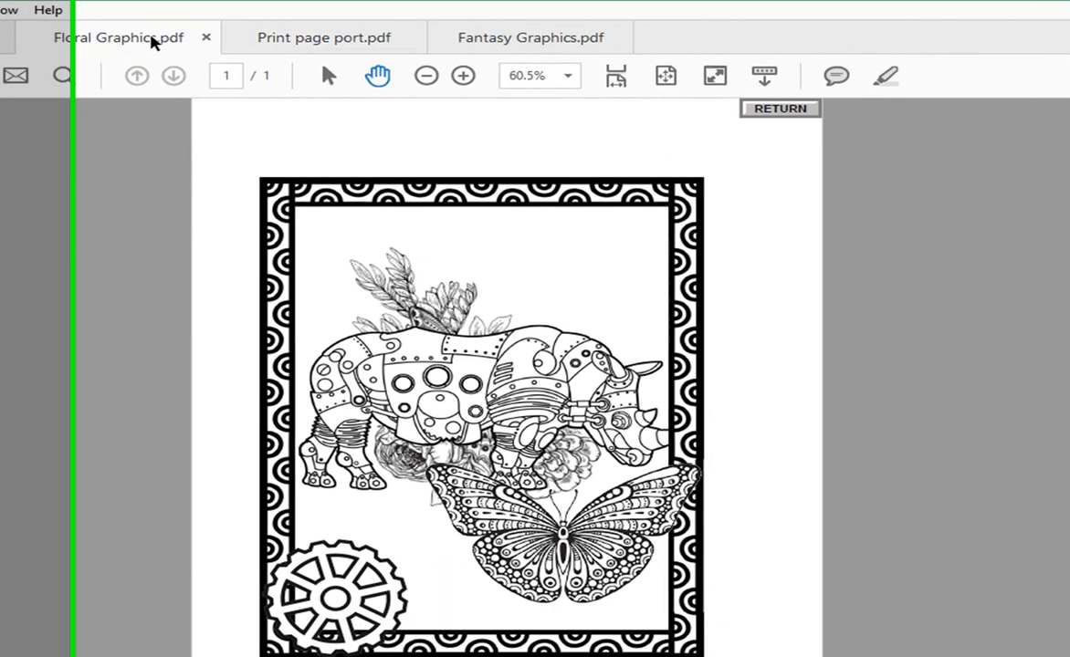
Switch to Floral Graphics.pdf and return to its index of graphics categories
left_click(374, 47)
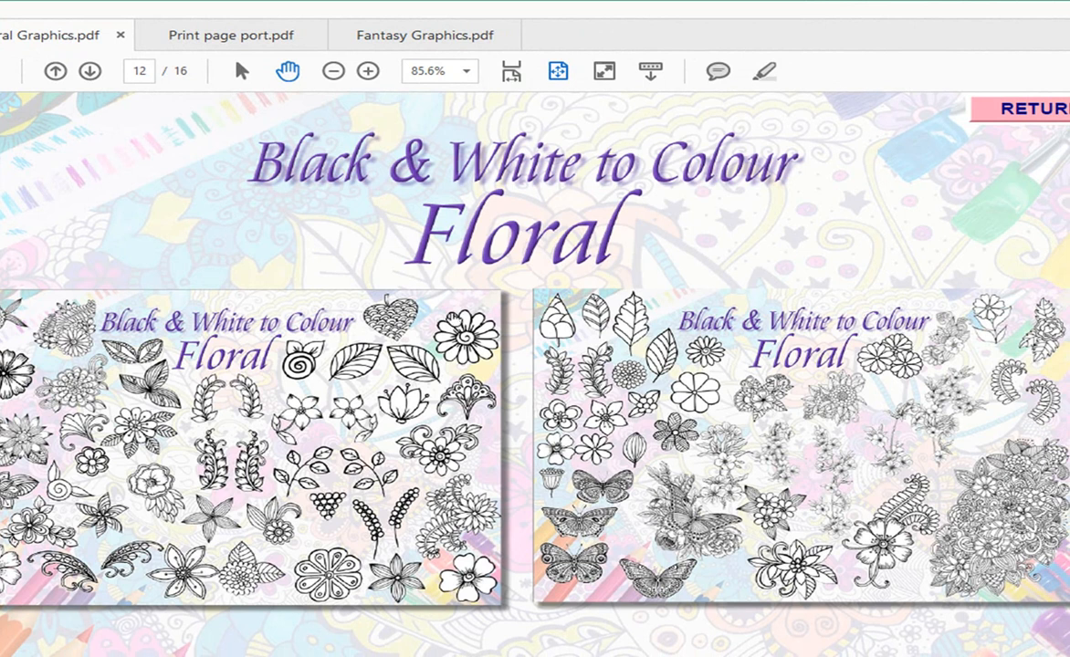
left_click(995, 111)
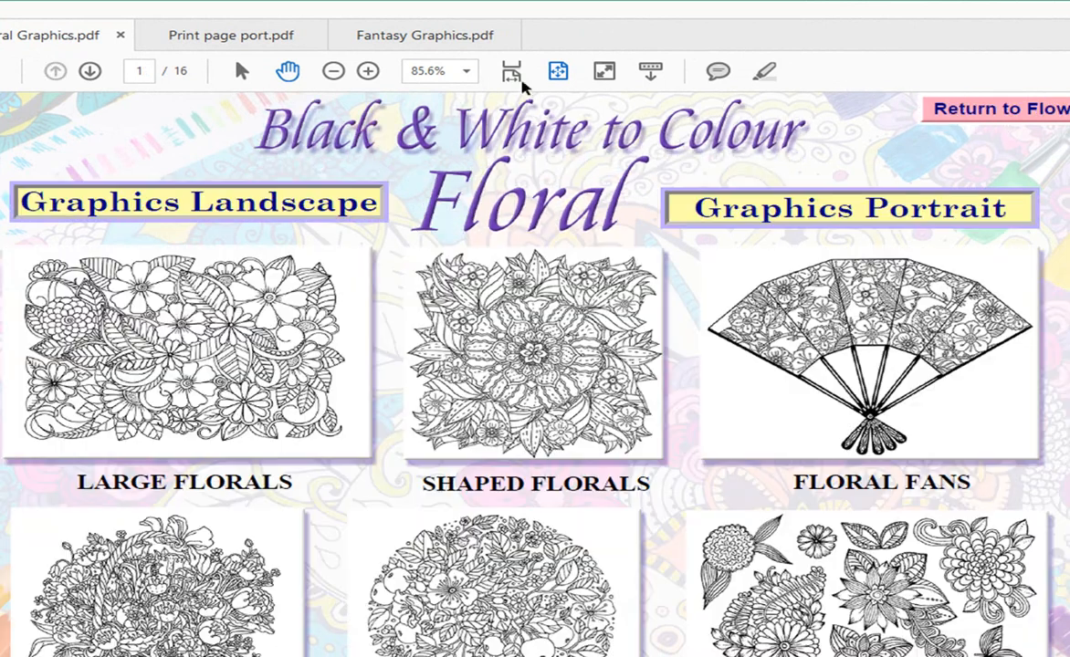
Copy the gear with the segmented inner ring from page 18 of Fantasy Graphics.pdf and return to Print page port.pdf
left_click(467, 38)
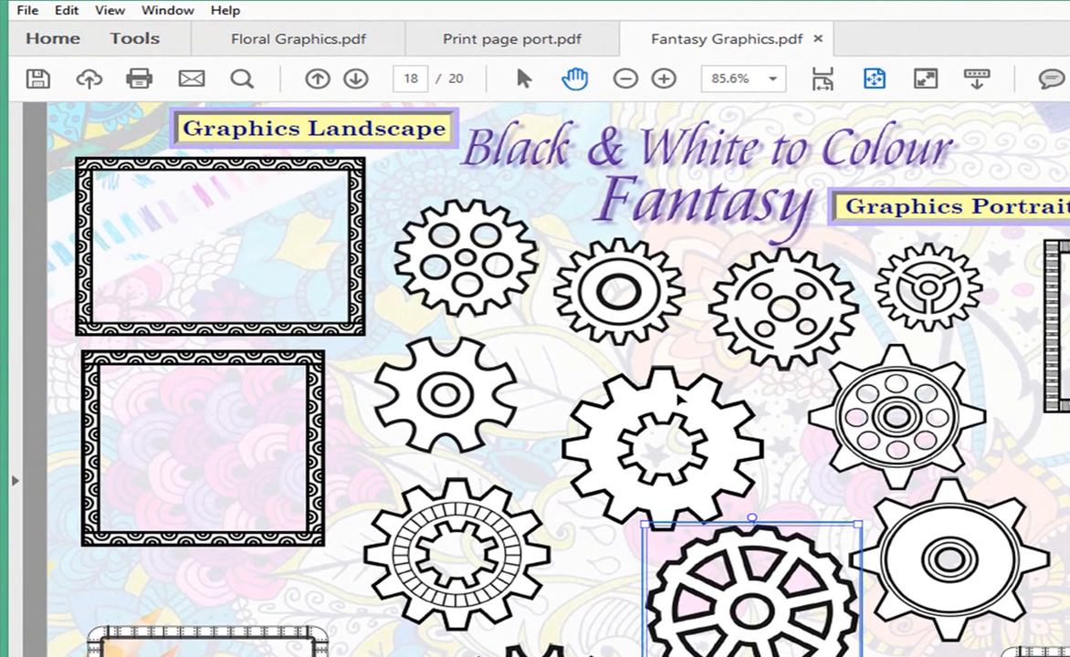
left_click(383, 356)
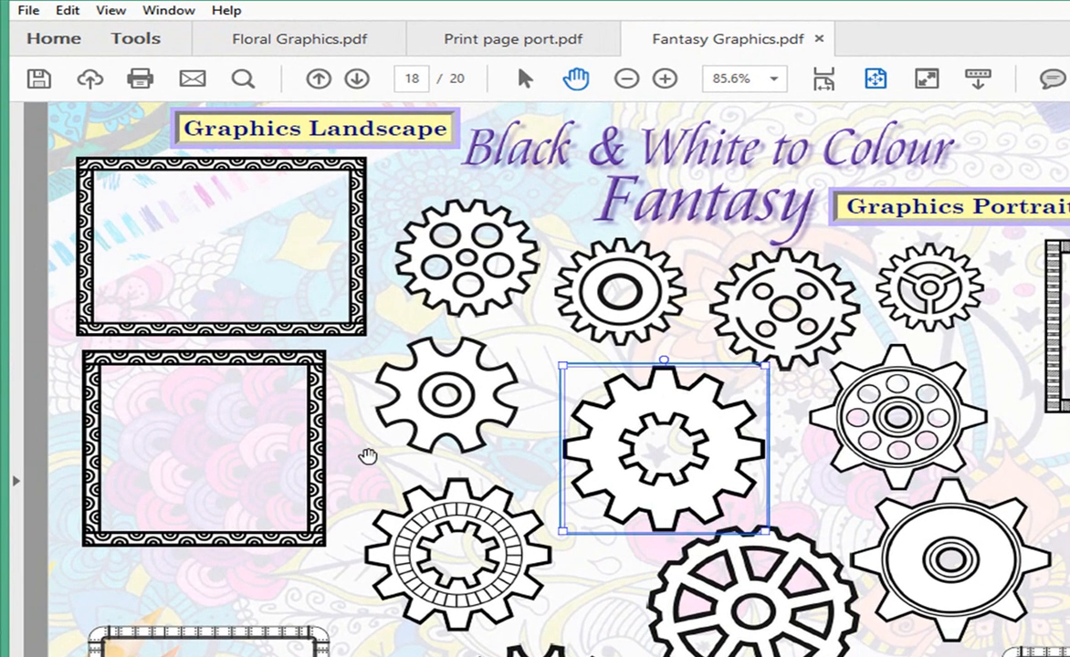
left_click(455, 484)
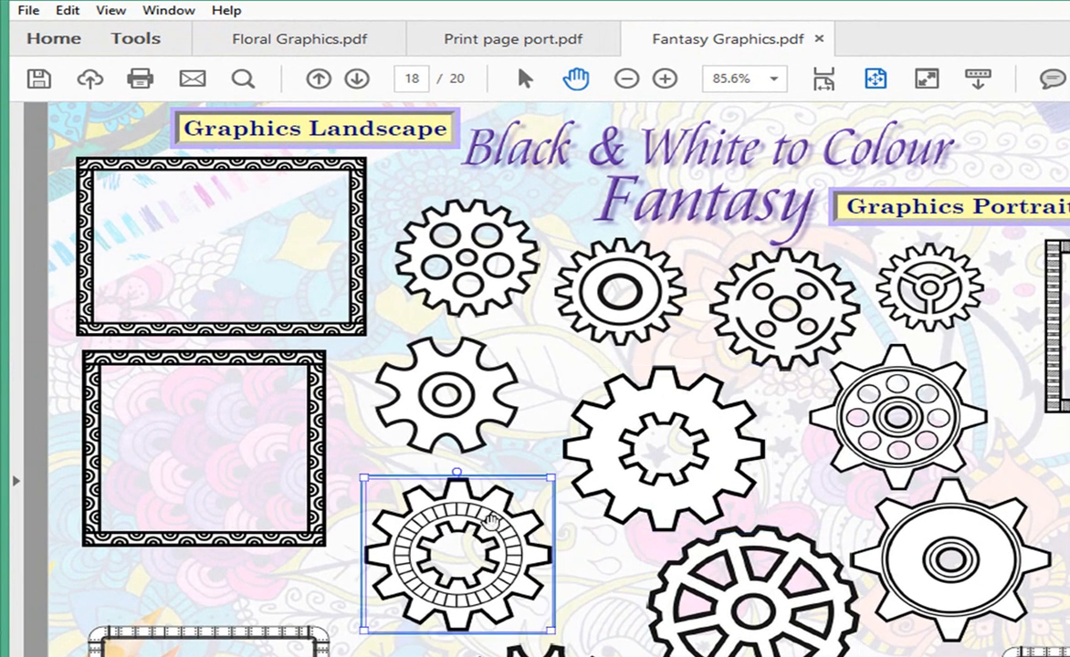
left_click(552, 41)
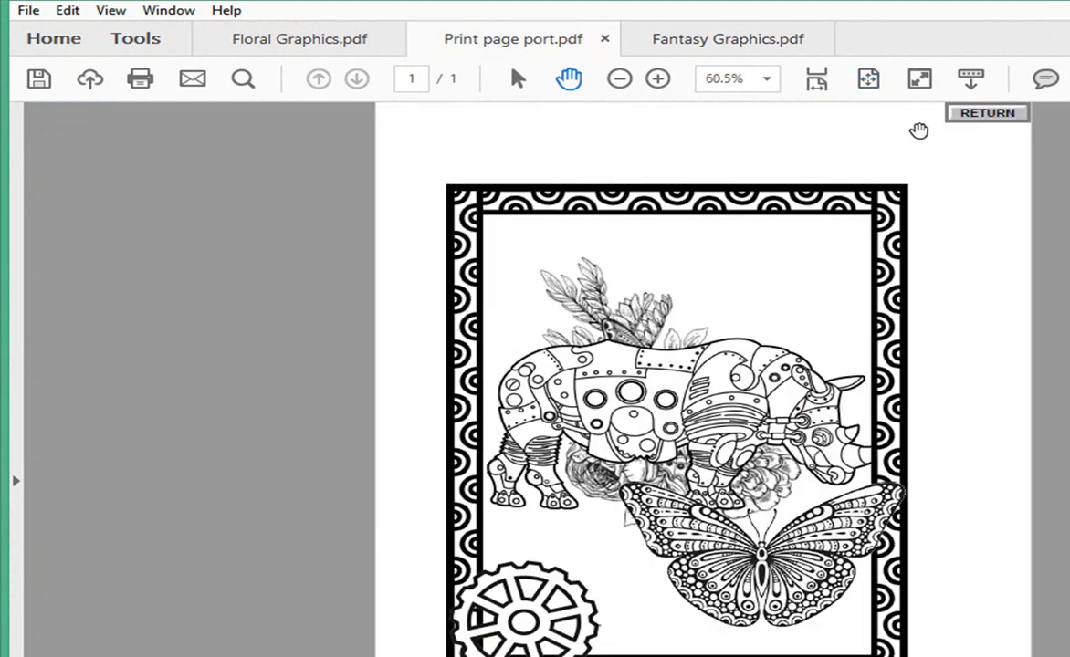
Paste the segmented-ring gear onto the page and place it over the frame's upper-right corner
key("ctrl+v")
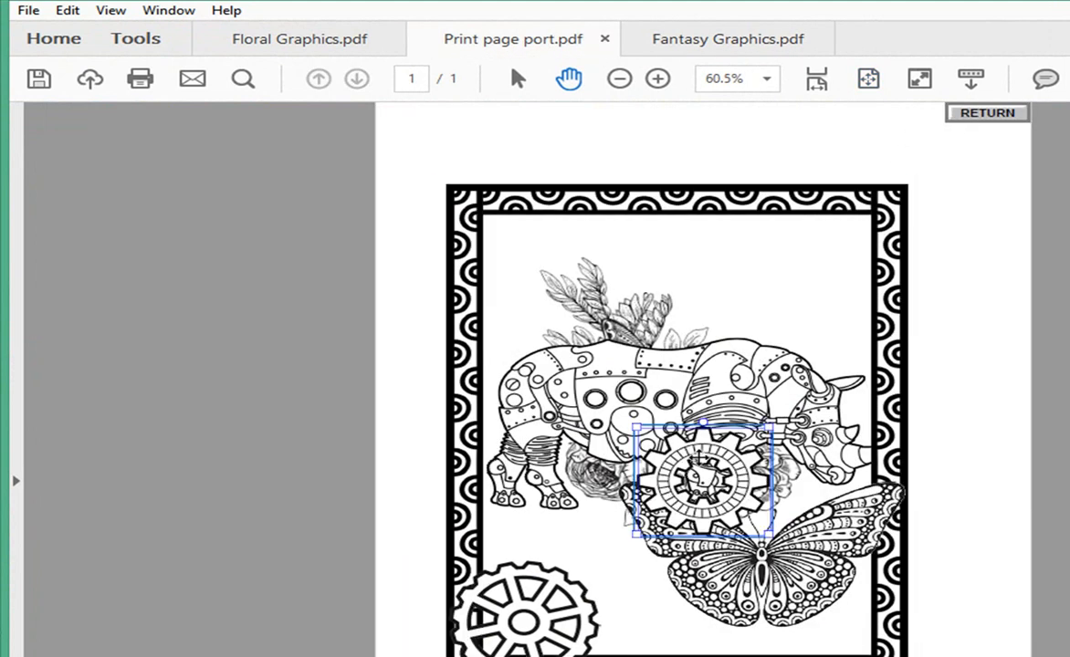
left_click_drag(698, 454, 836, 198)
left_click(967, 163)
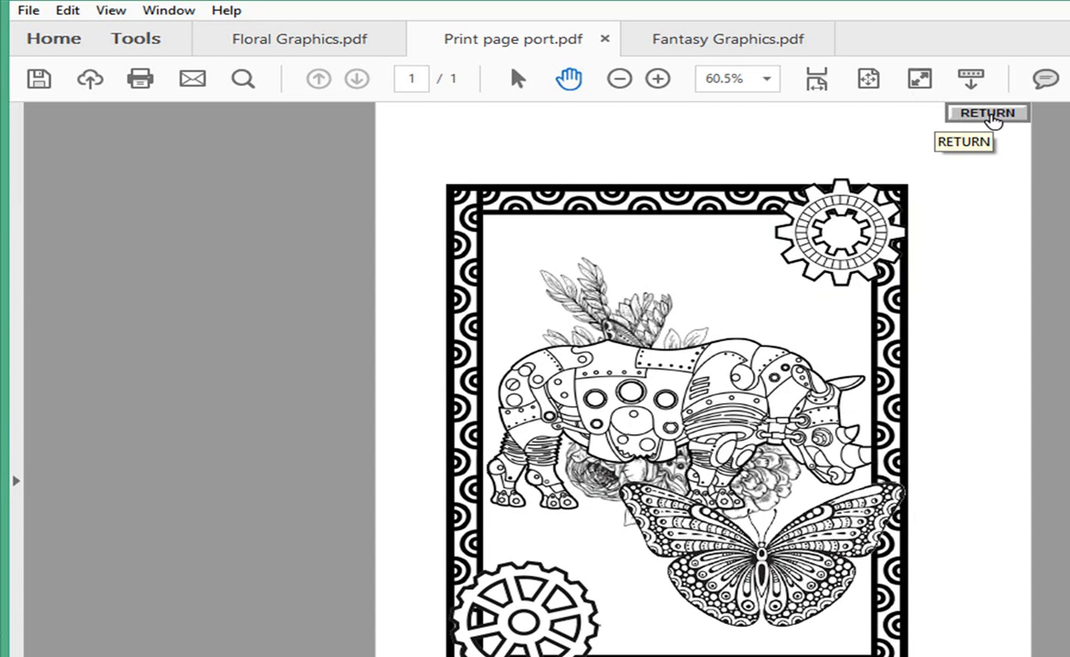
Try the page's RETURN link, view the composition in Read Mode, and restore the normal view
left_click(966, 115)
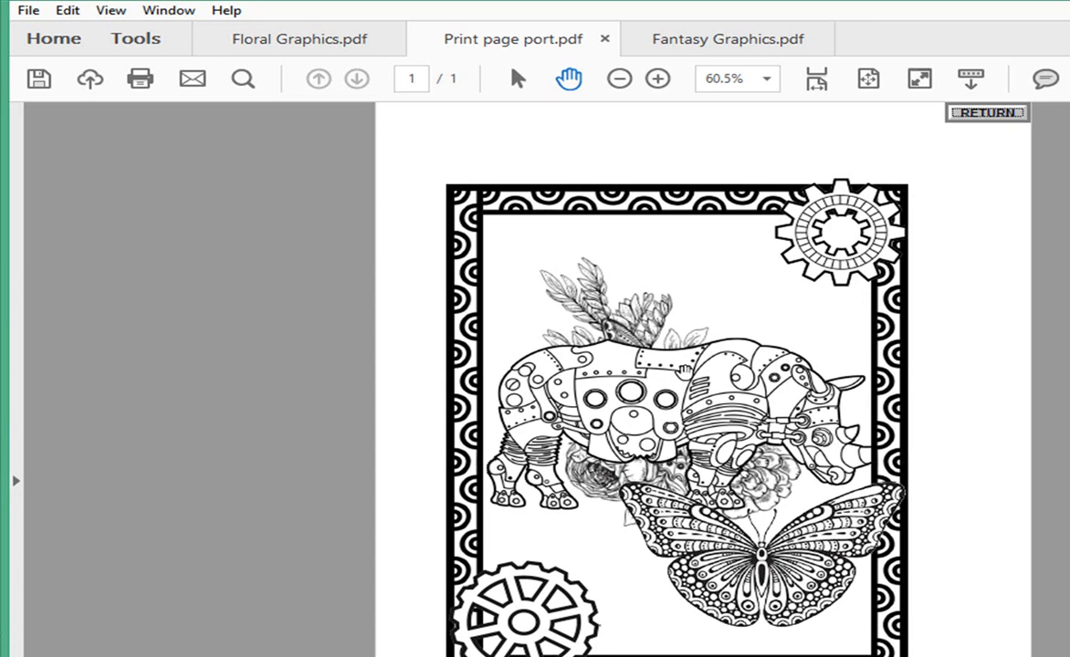
key("ctrl+h")
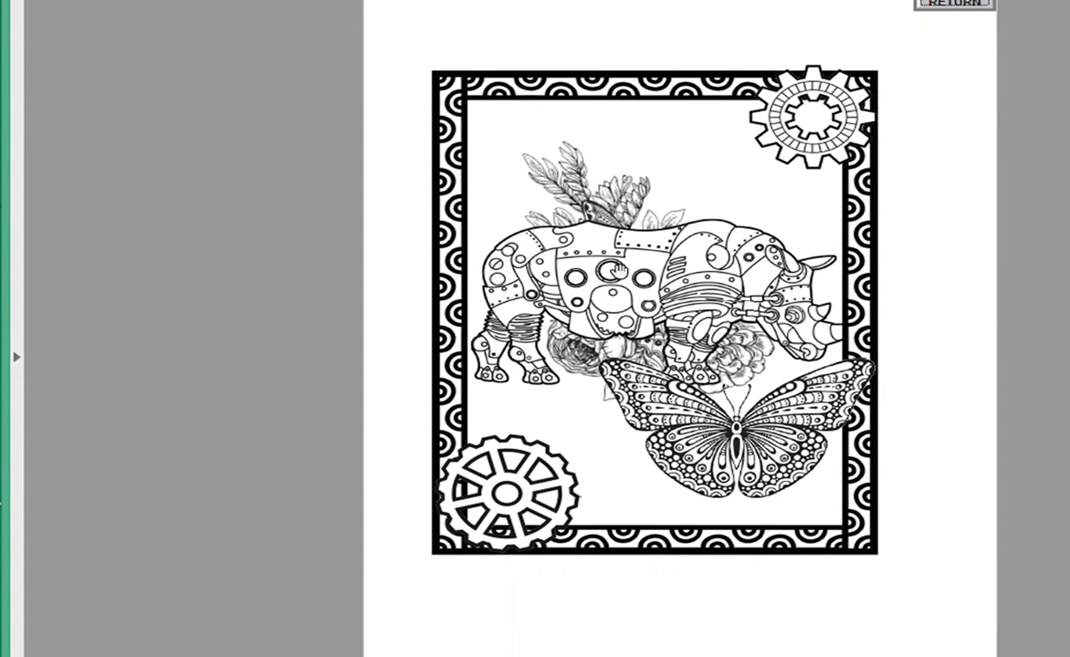
key("ctrl+h")
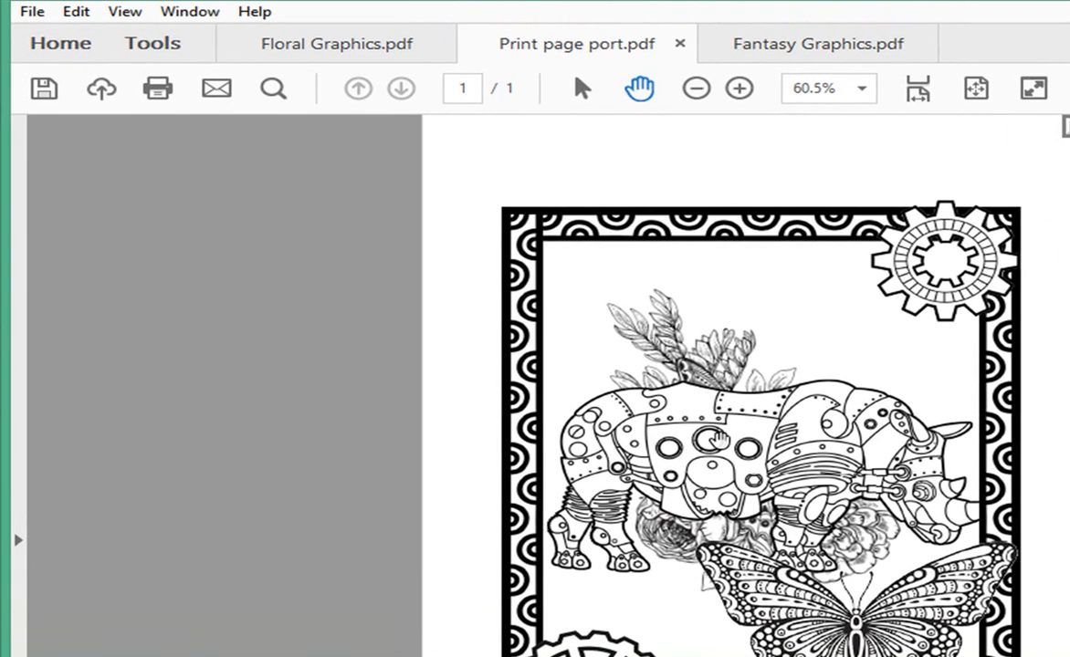